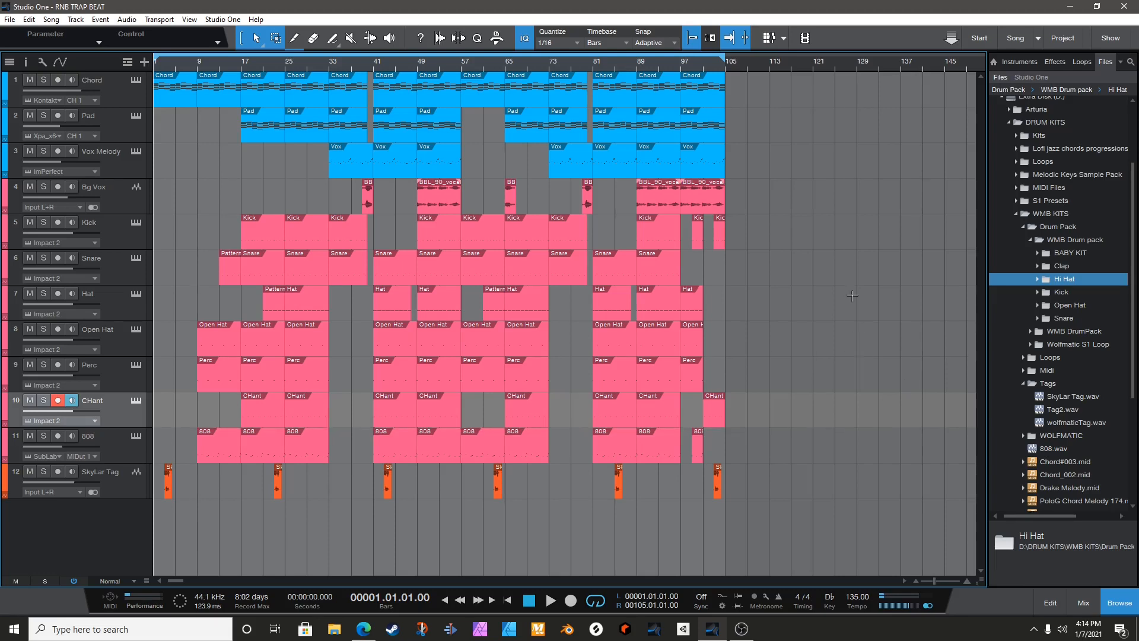
- Play the arrangement from the start, skip ahead to bars 25 and 33, and stop with the playhead back at bar 1
click(194, 65)
key(space)
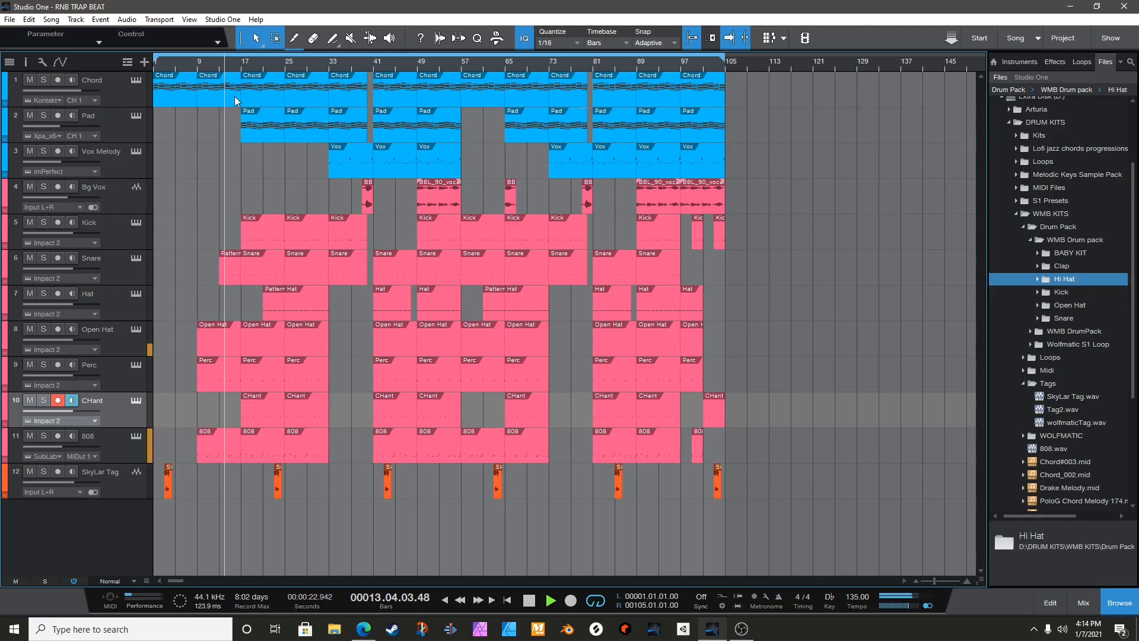
click(287, 66)
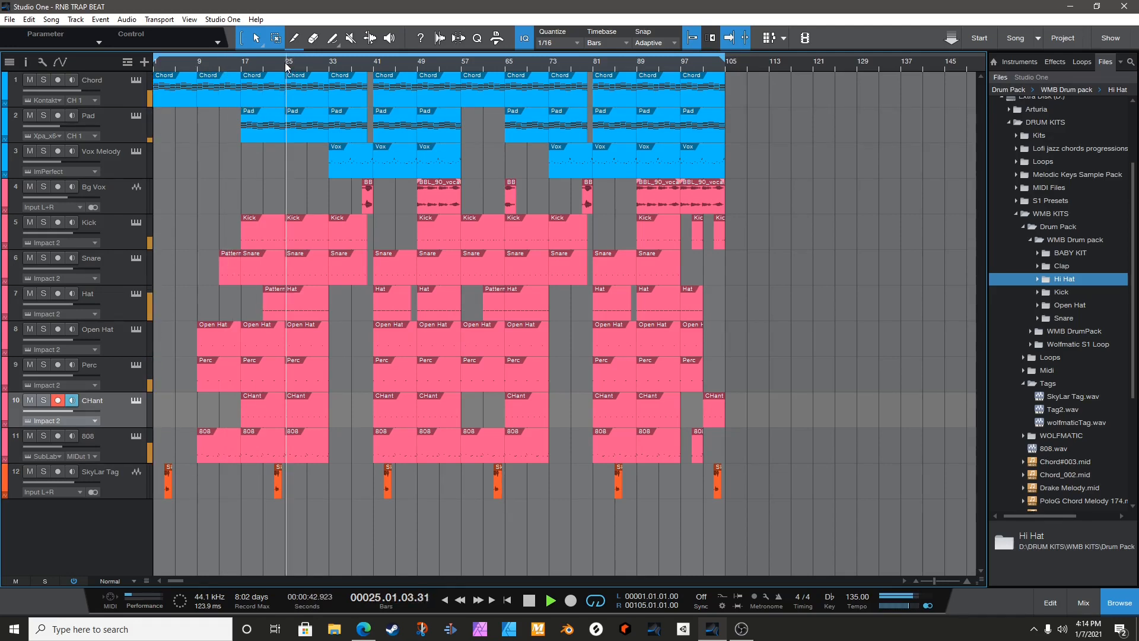
click(329, 66)
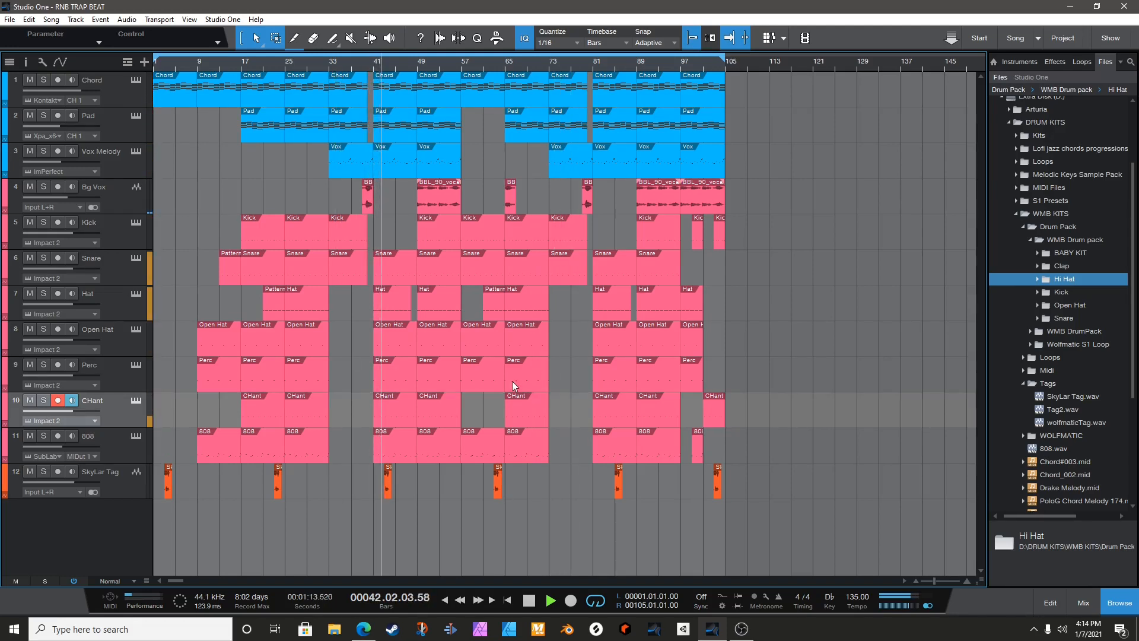
click(530, 600)
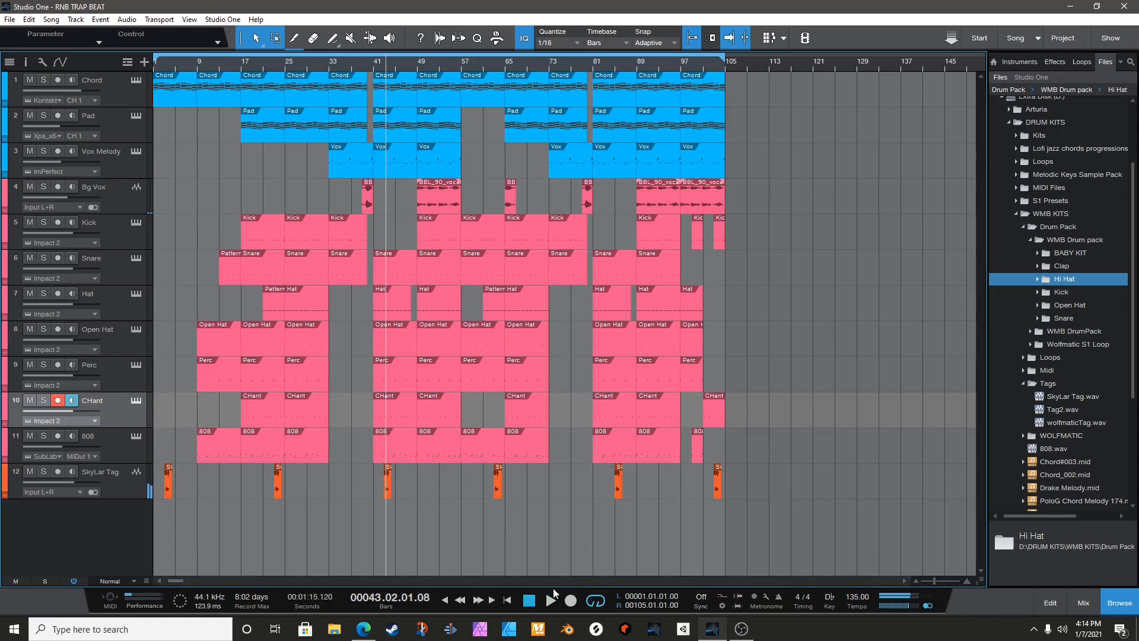
click(533, 602)
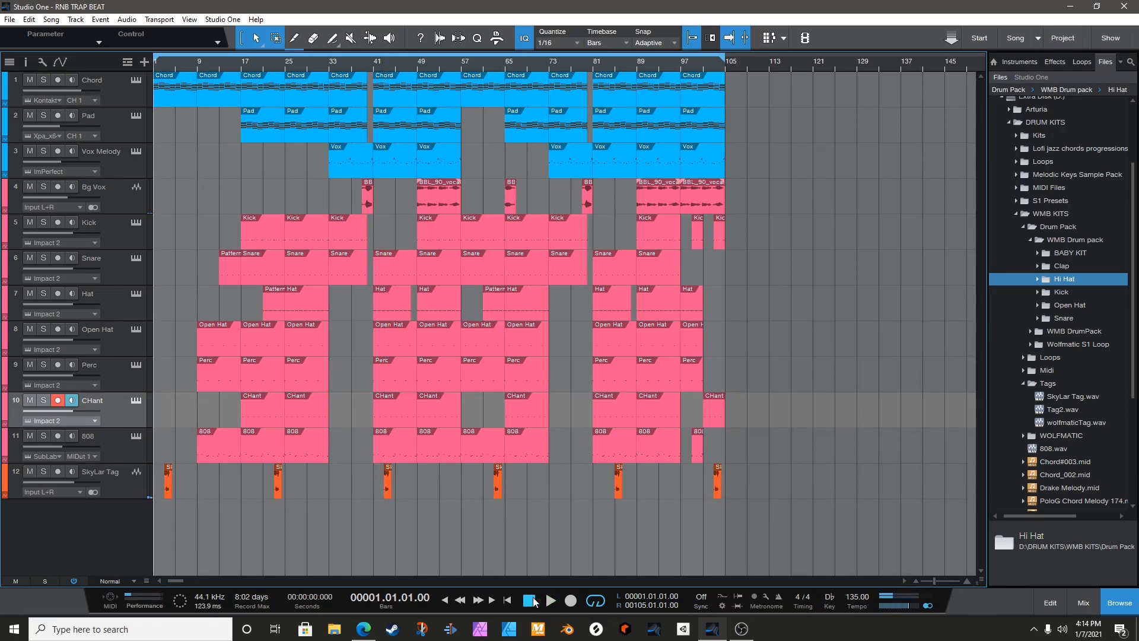
- Show Scratch Pad 1 beside the arrangement and widen the arrangement side to about bar 57
click(767, 38)
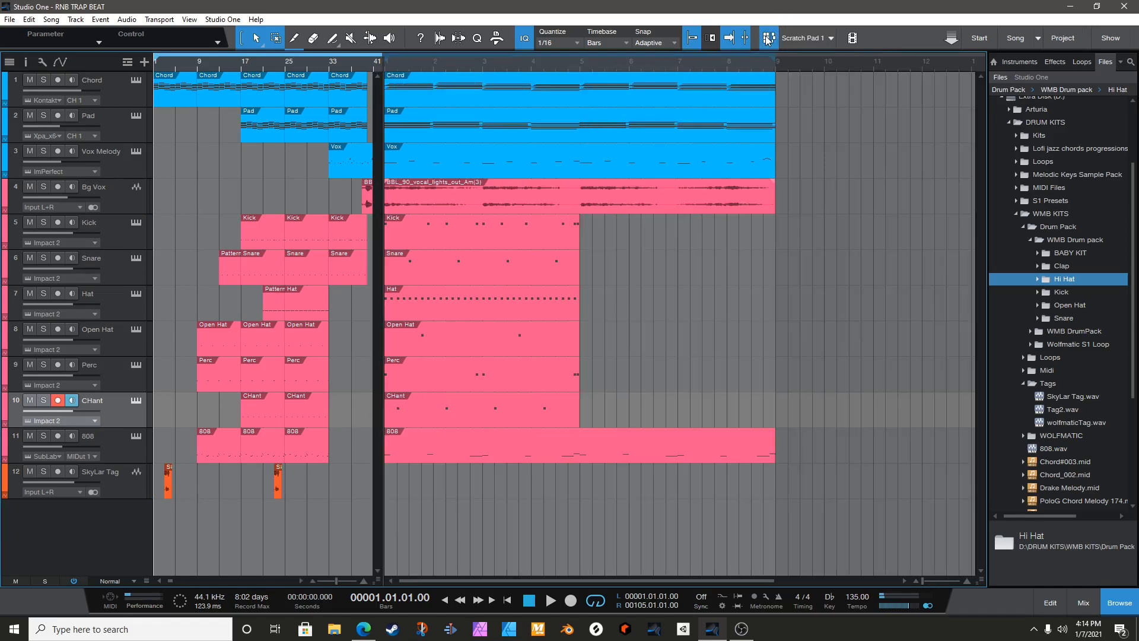
drag(384, 310, 479, 308)
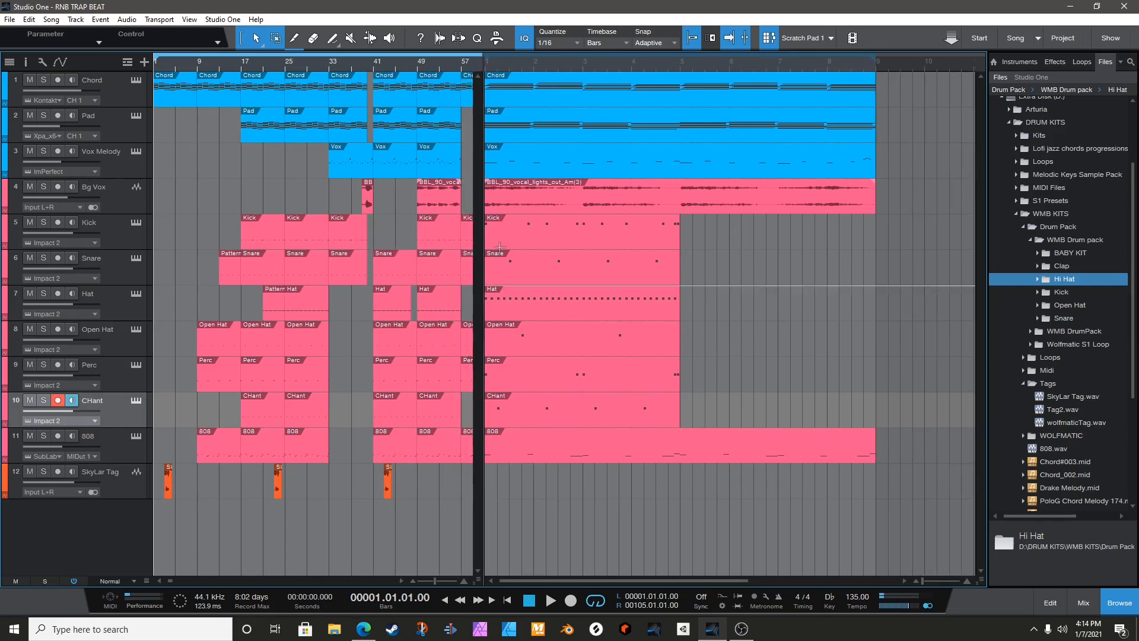
- Open the scratch pad's Chord part in the note editor and play it soloed, with a taller arrangement area and the browser hidden
double_click(527, 98)
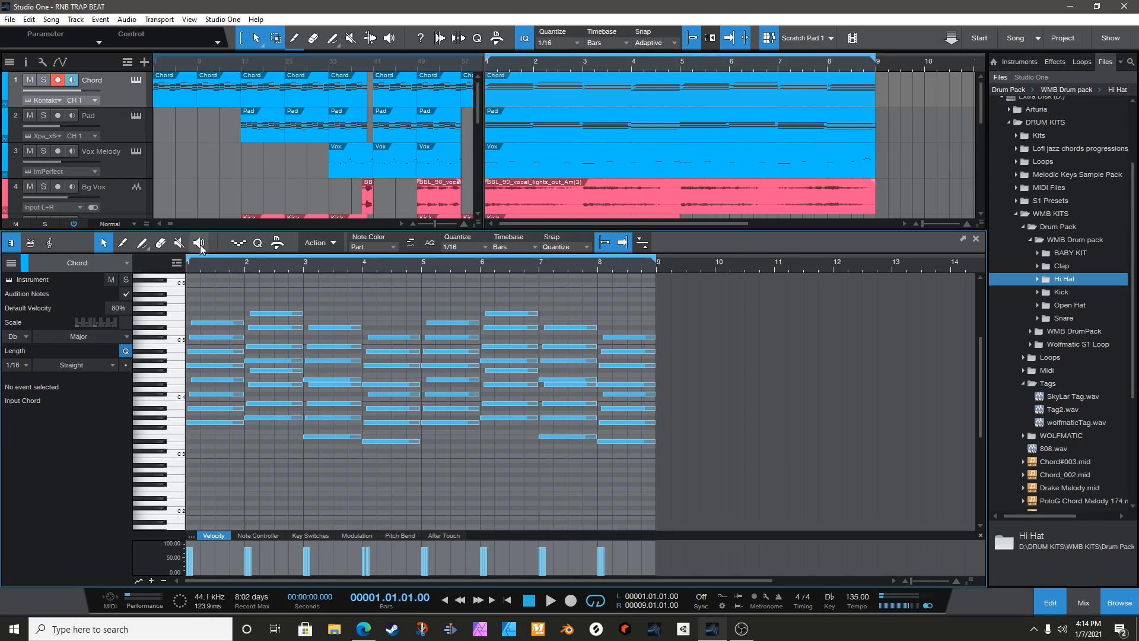
click(44, 80)
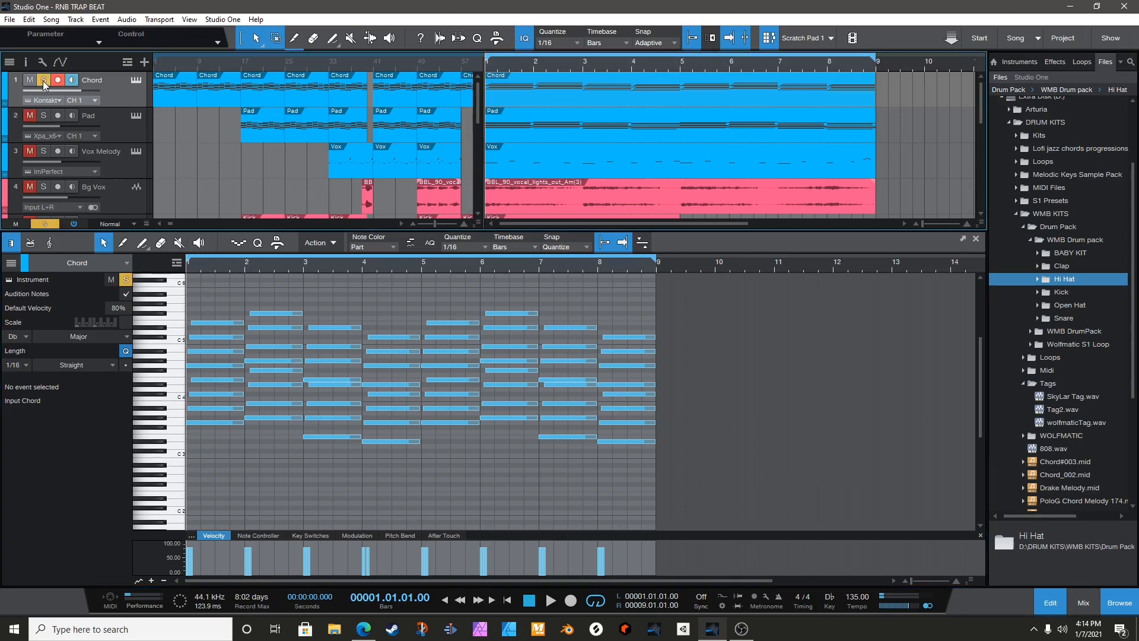
key(space)
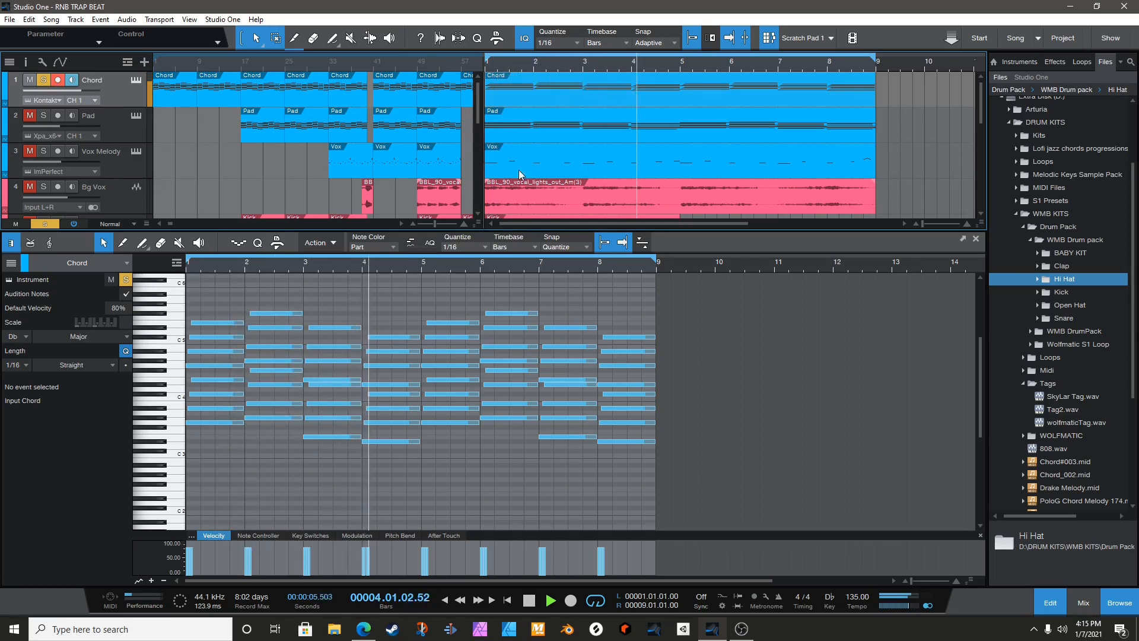
drag(502, 229, 504, 254)
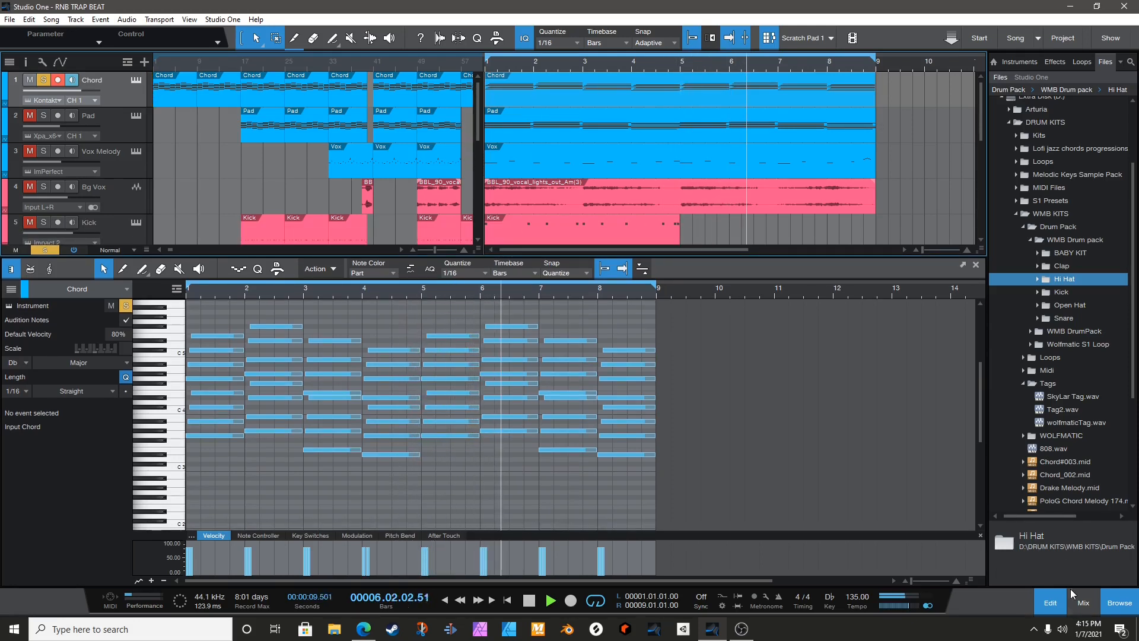
click(1119, 603)
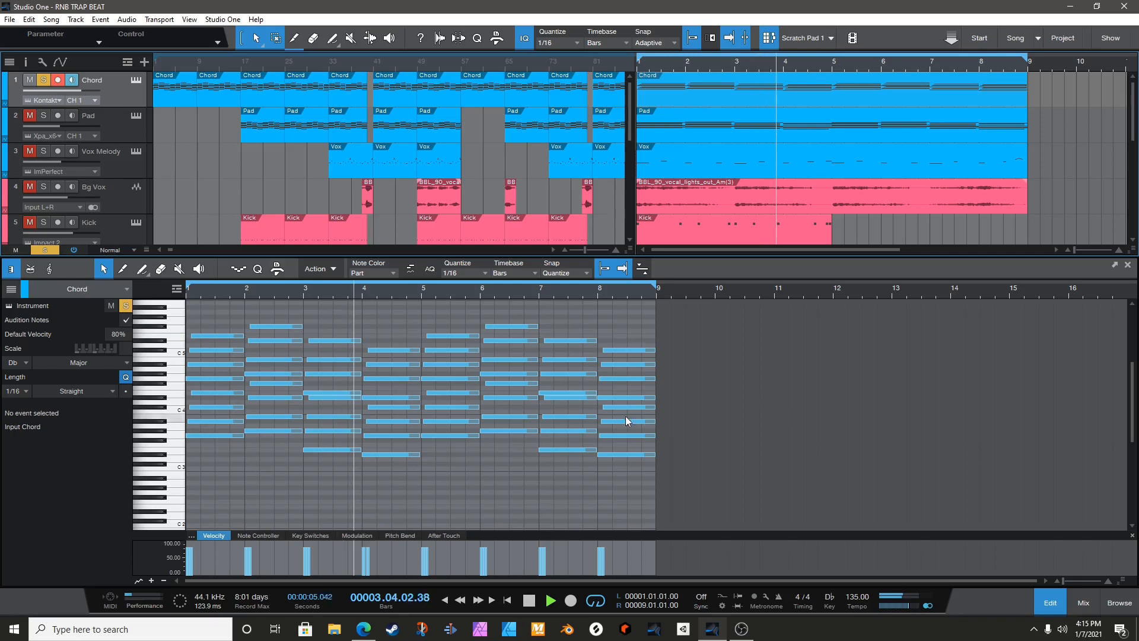
- Audition the Chord channel in the mixer with all its inserts bypassed, and inspect its Kontakt instrument
click(1083, 602)
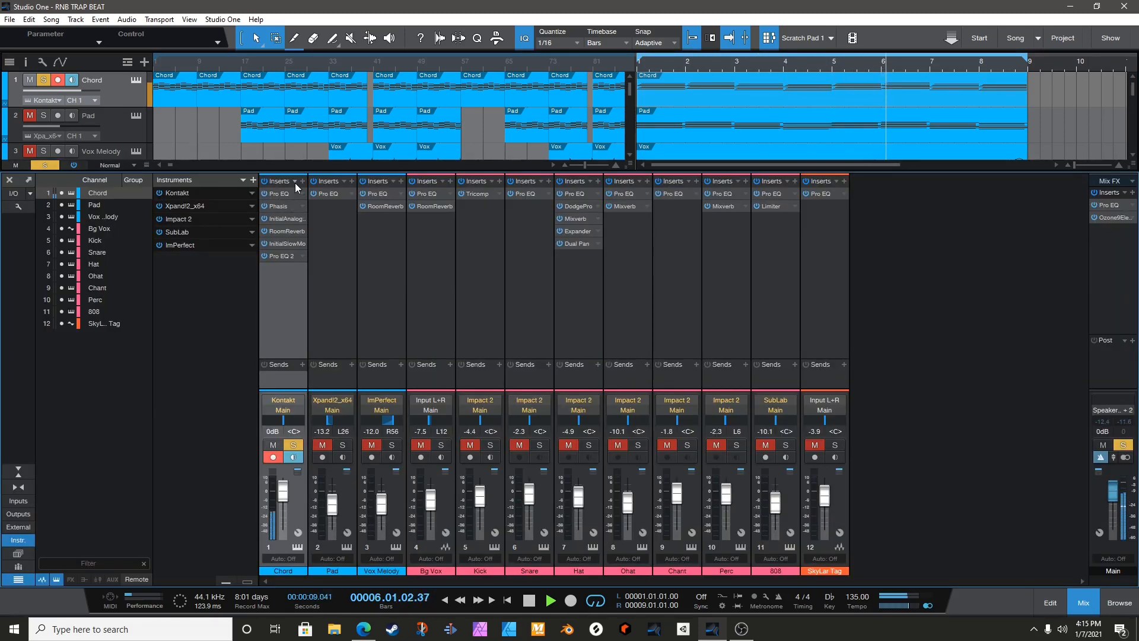
click(265, 180)
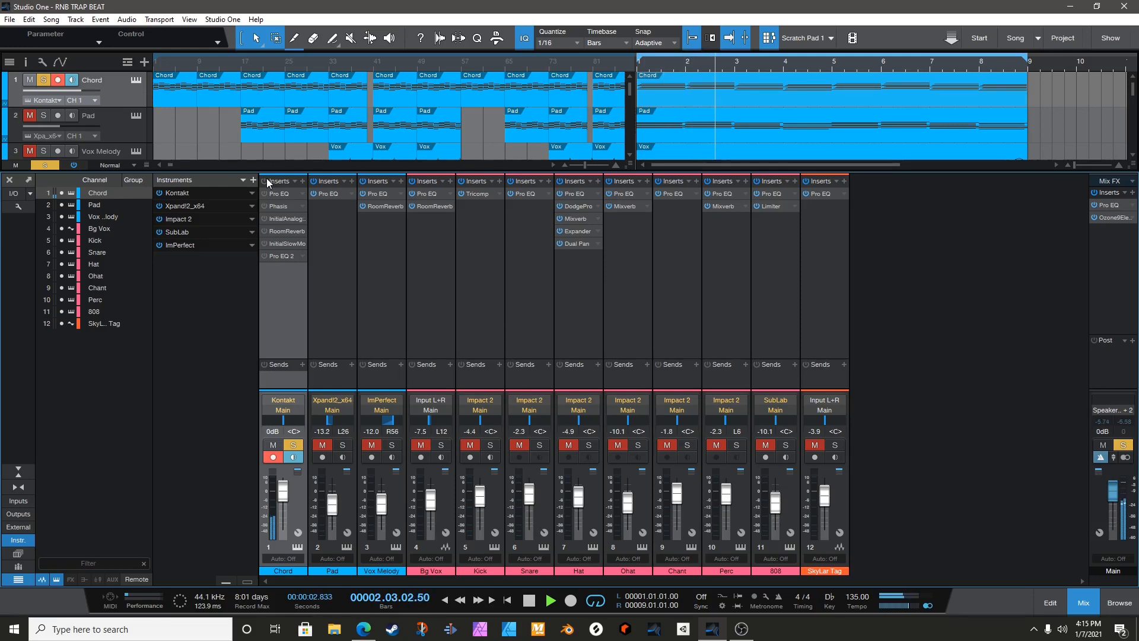
click(136, 80)
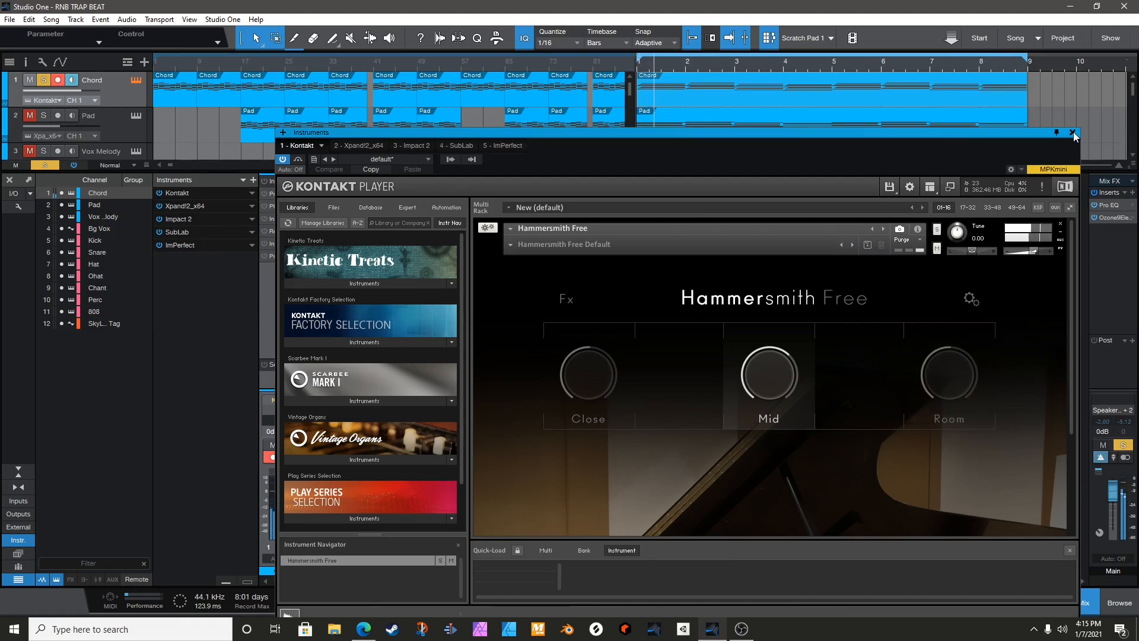
key(F3)
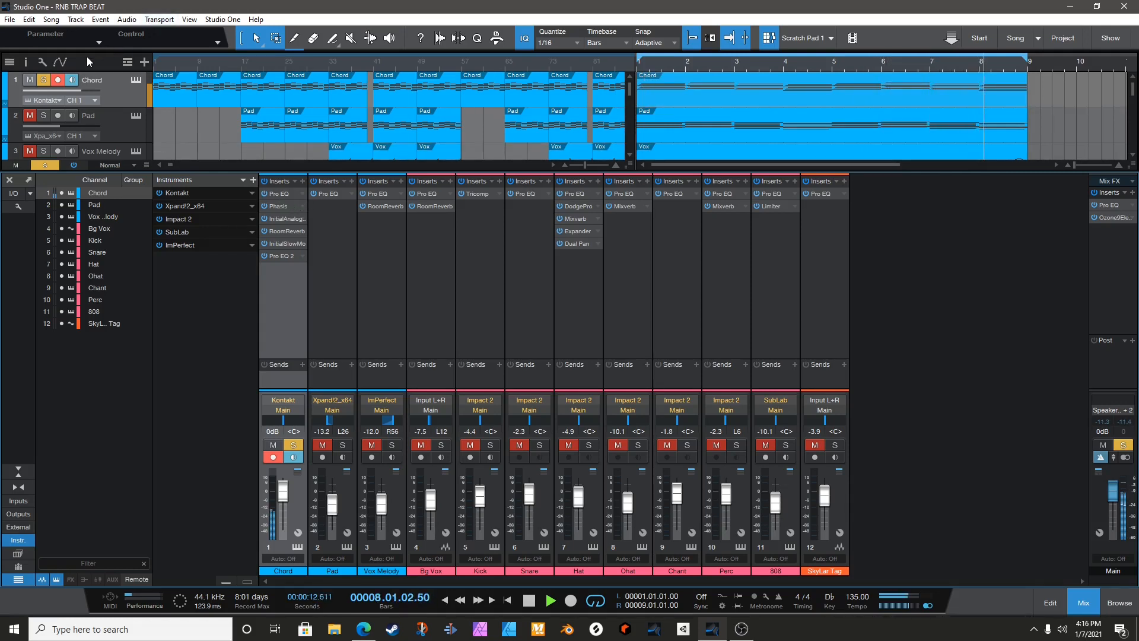
key(space)
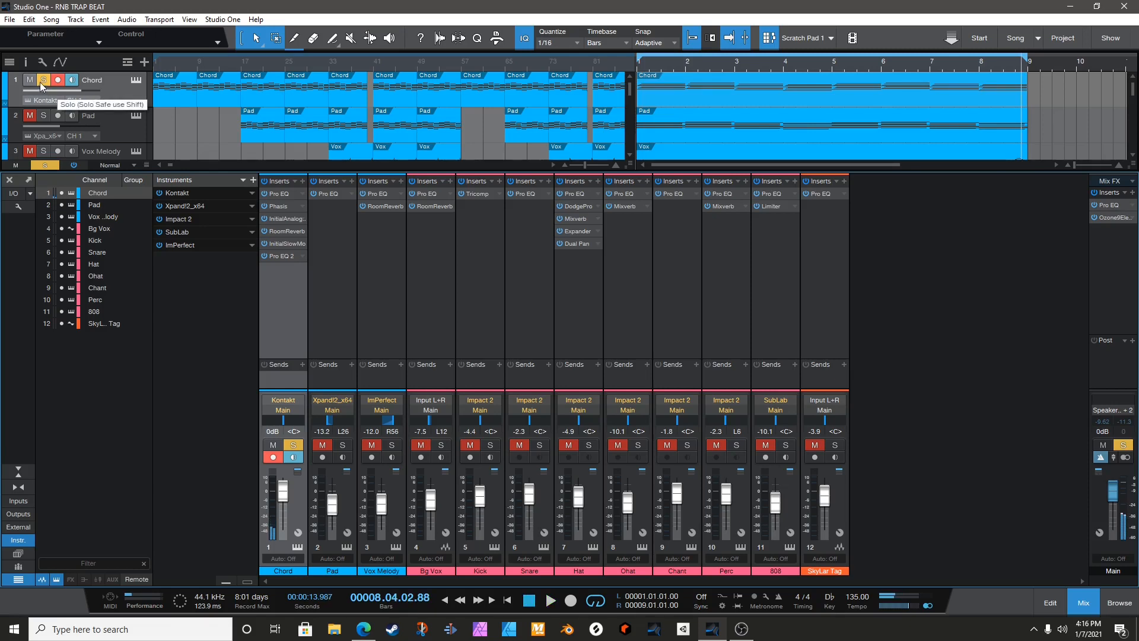
- Solo the Pad track and take the Chord track out of solo so that it is muted
click(44, 115)
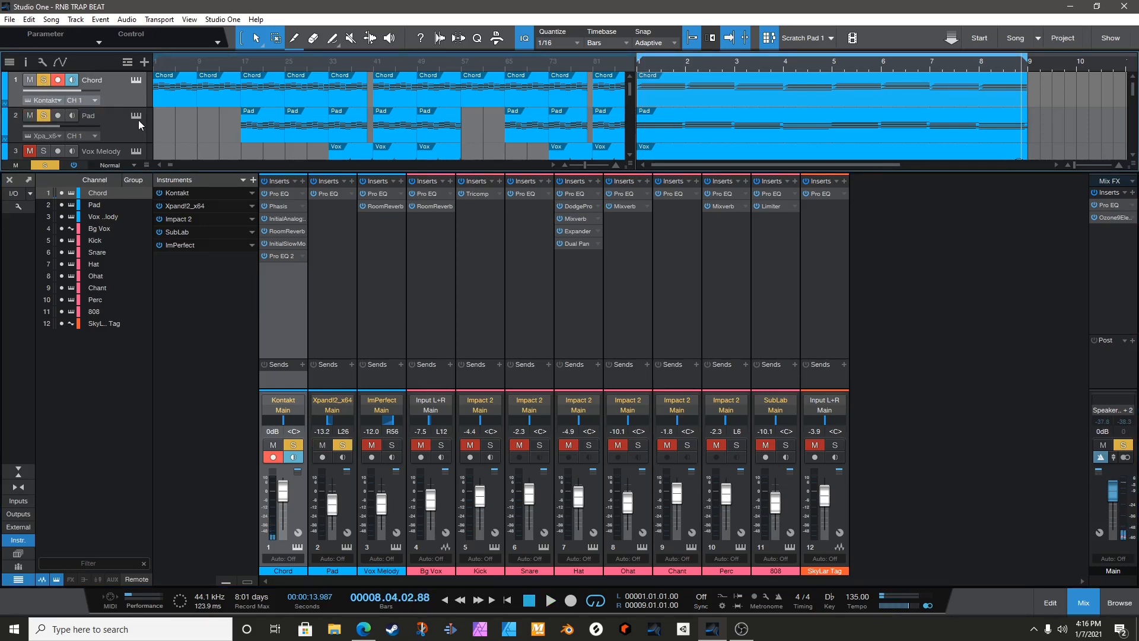
click(42, 80)
click(30, 80)
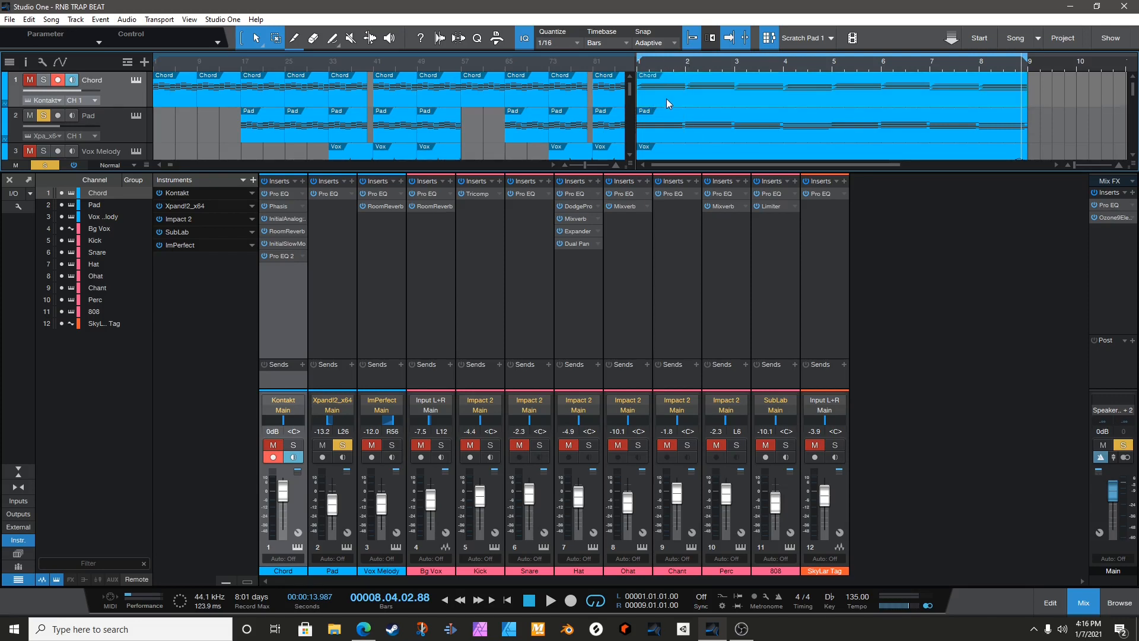
- Open the scratch pad's Pad part in the note editor, select the first bar's chord notes and examine the whole eight-bar progression
double_click(680, 129)
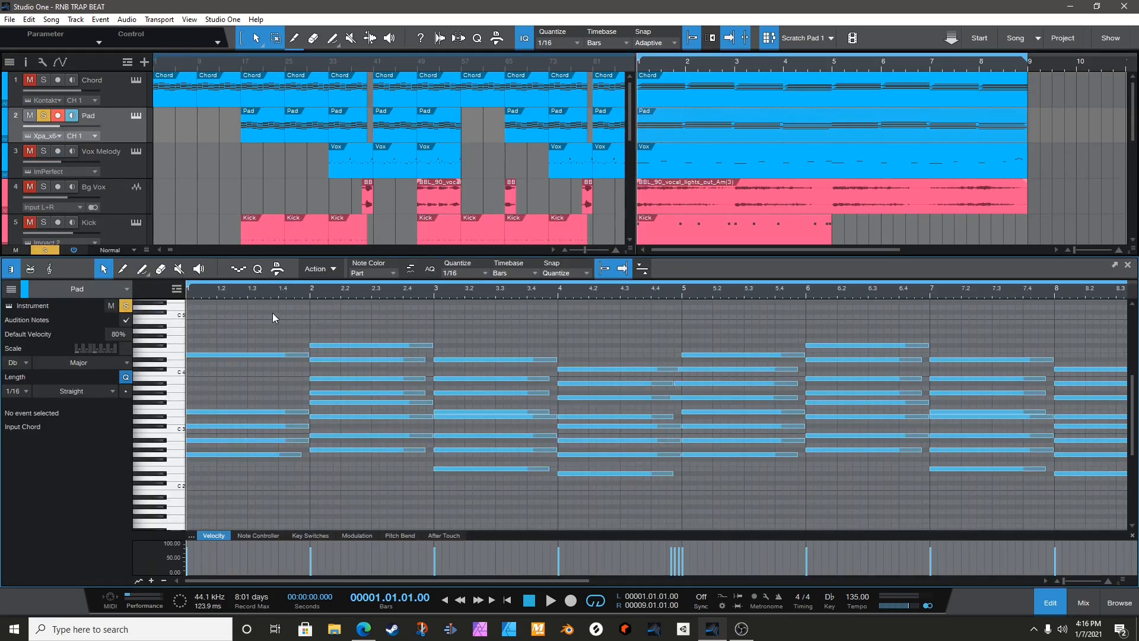
drag(273, 312, 153, 474)
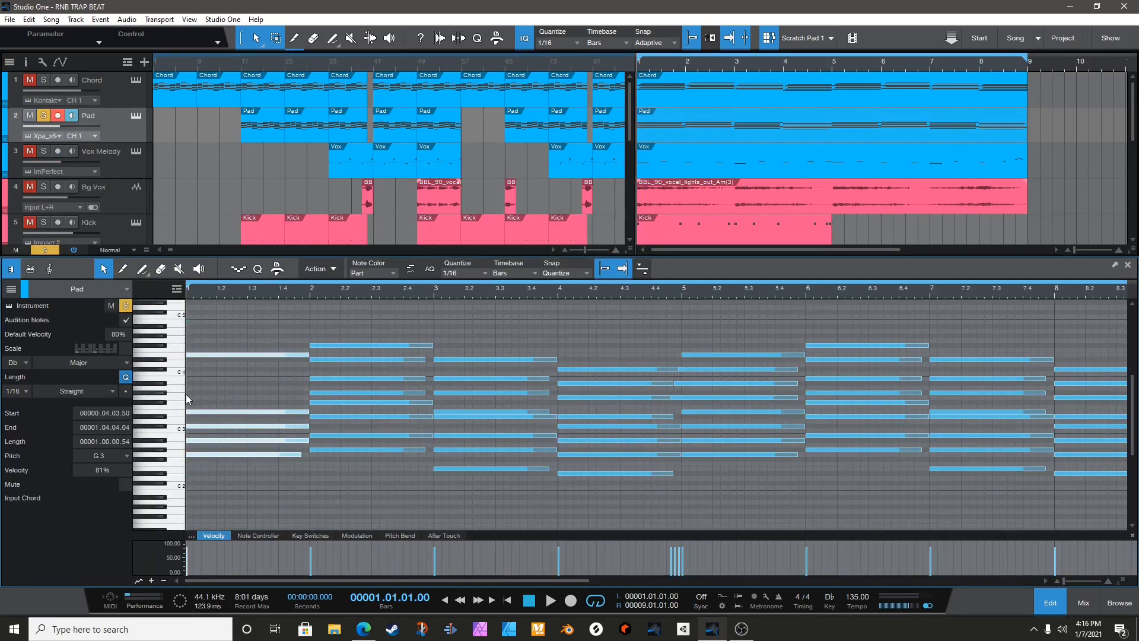
click(309, 295)
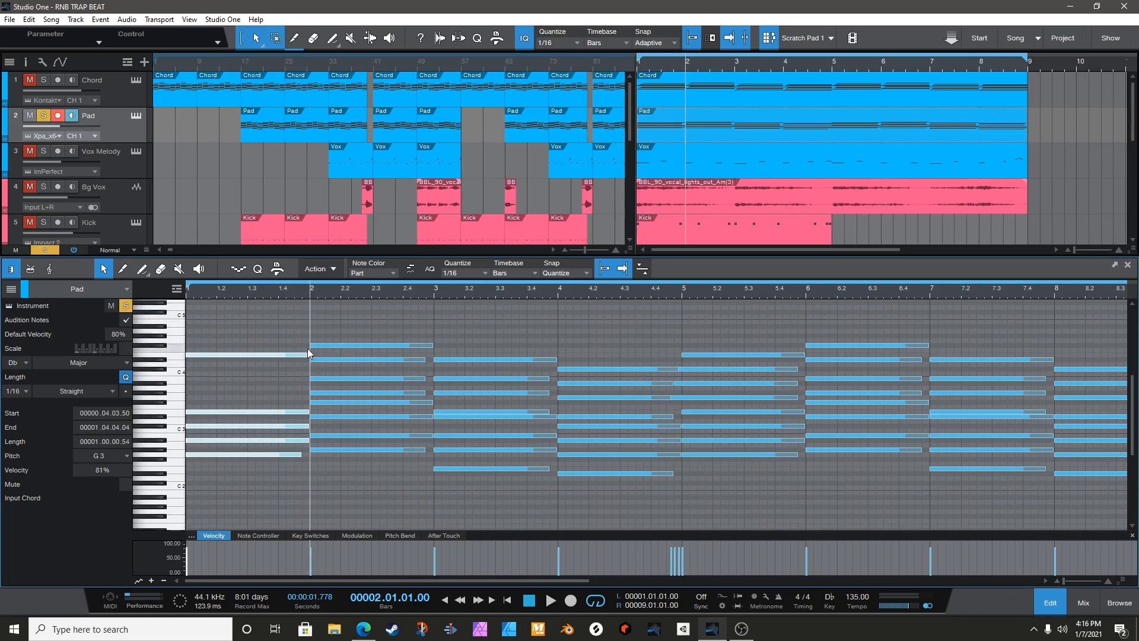
drag(313, 296, 409, 300)
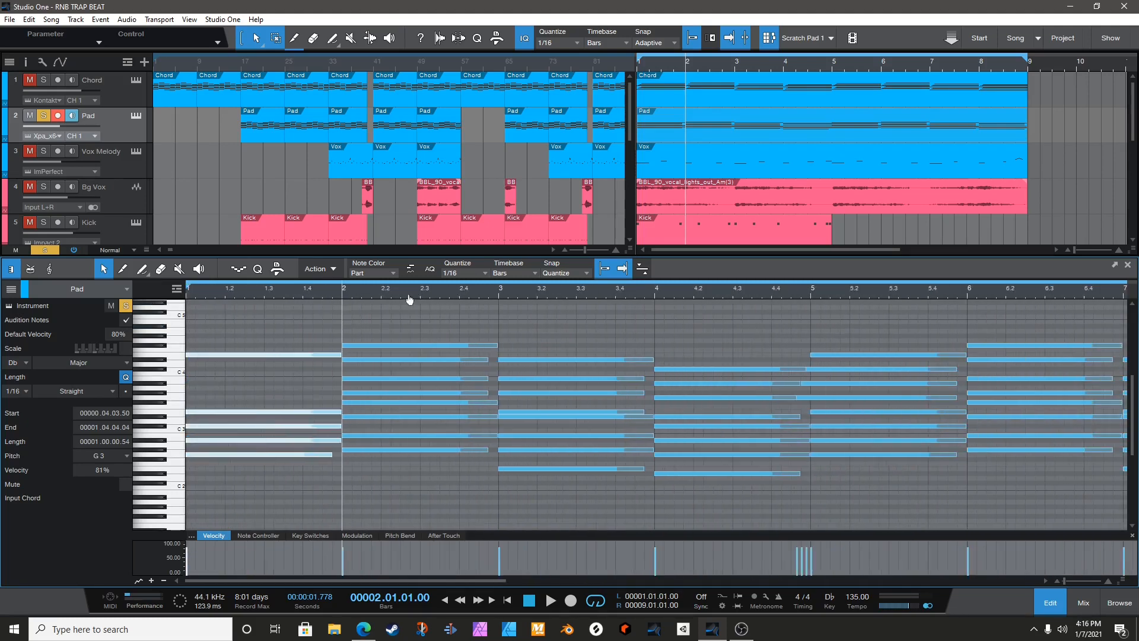
drag(335, 298, 347, 285)
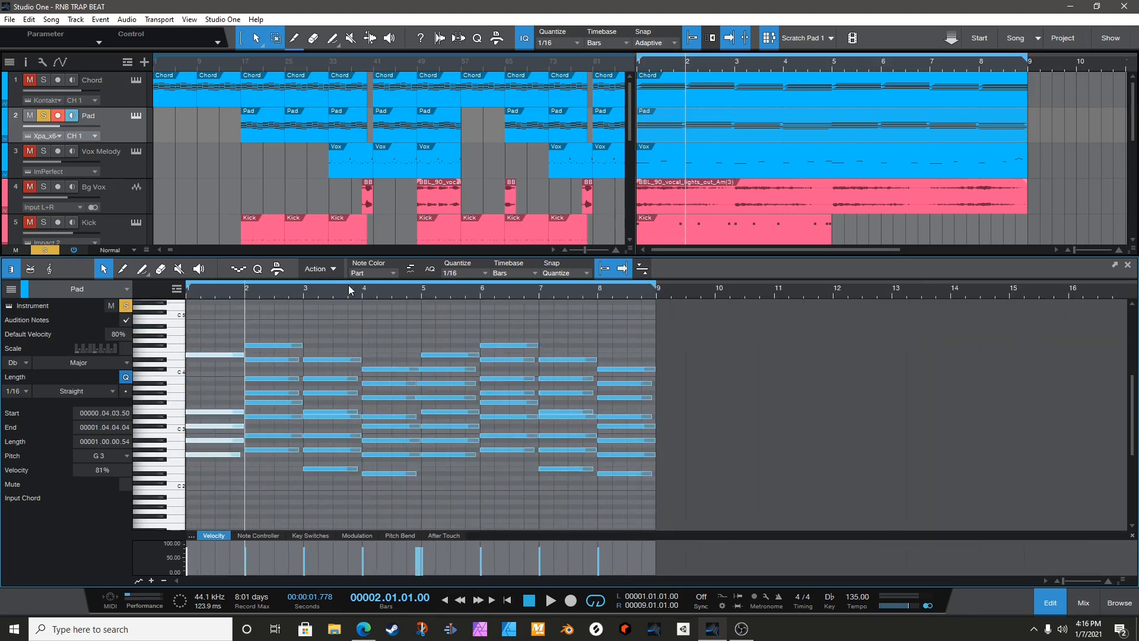
- Play the soloed Pad part from the beginning and inspect its Xpand!2 instrument
click(530, 600)
key(space)
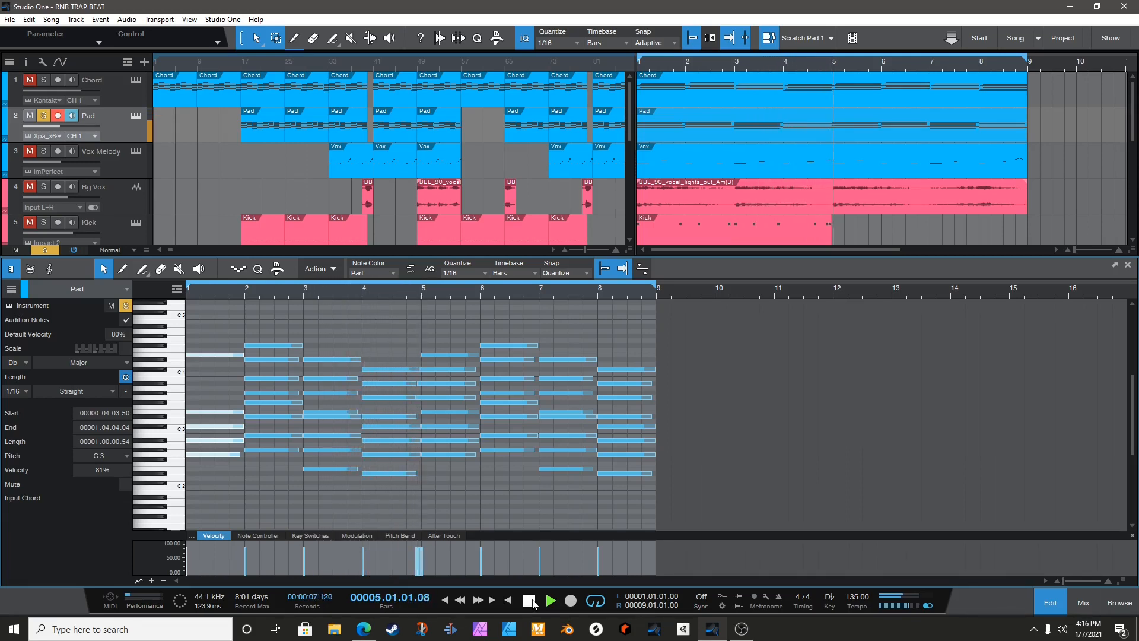
click(136, 118)
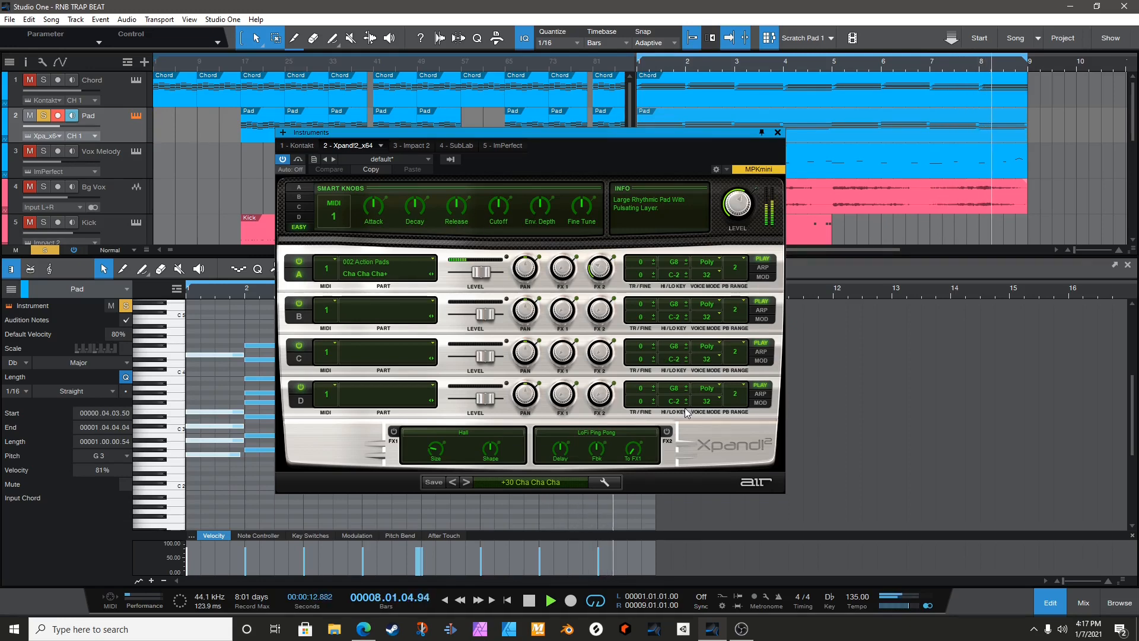
click(778, 133)
- Solo the Chord track together with the Pad track and enlarge the arrangement area to reveal the Snare track
click(44, 80)
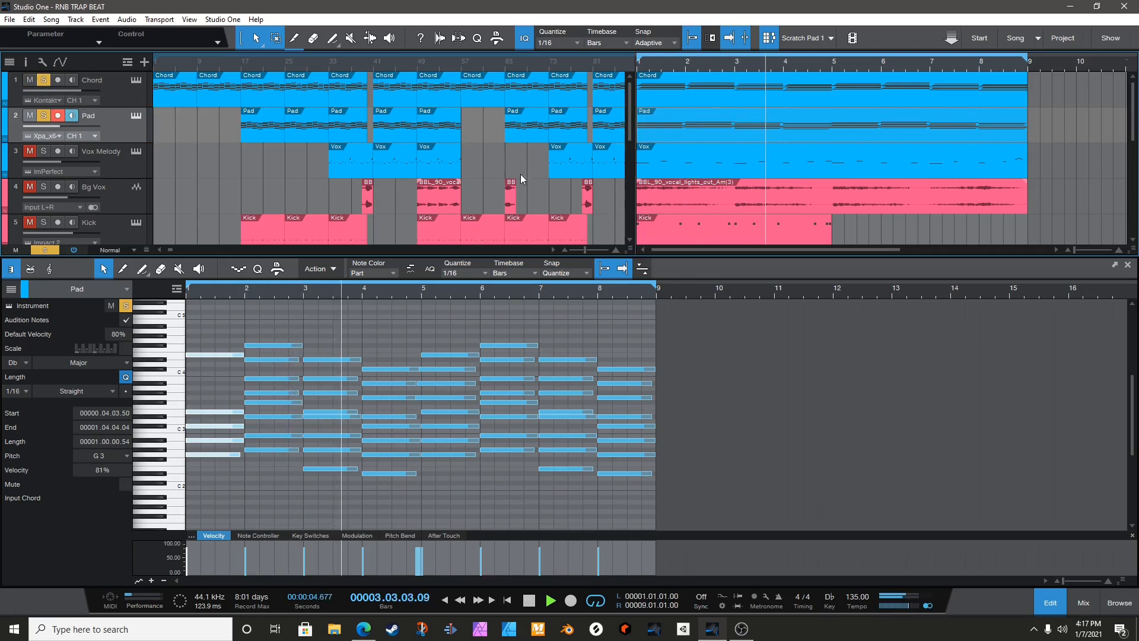
drag(617, 256, 623, 284)
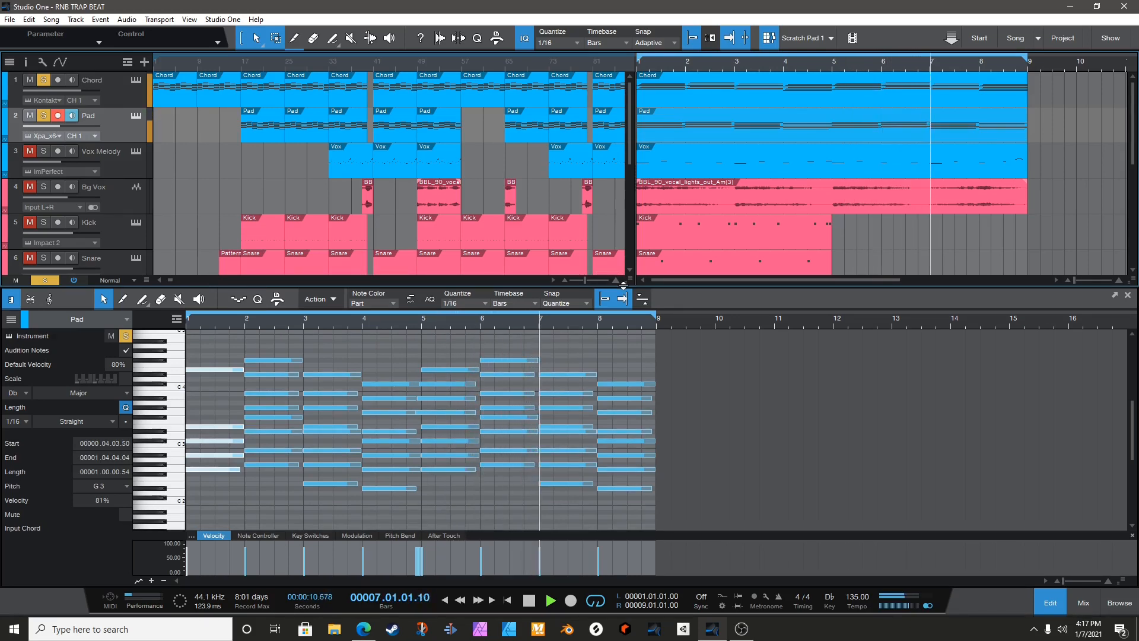
drag(623, 285, 623, 286)
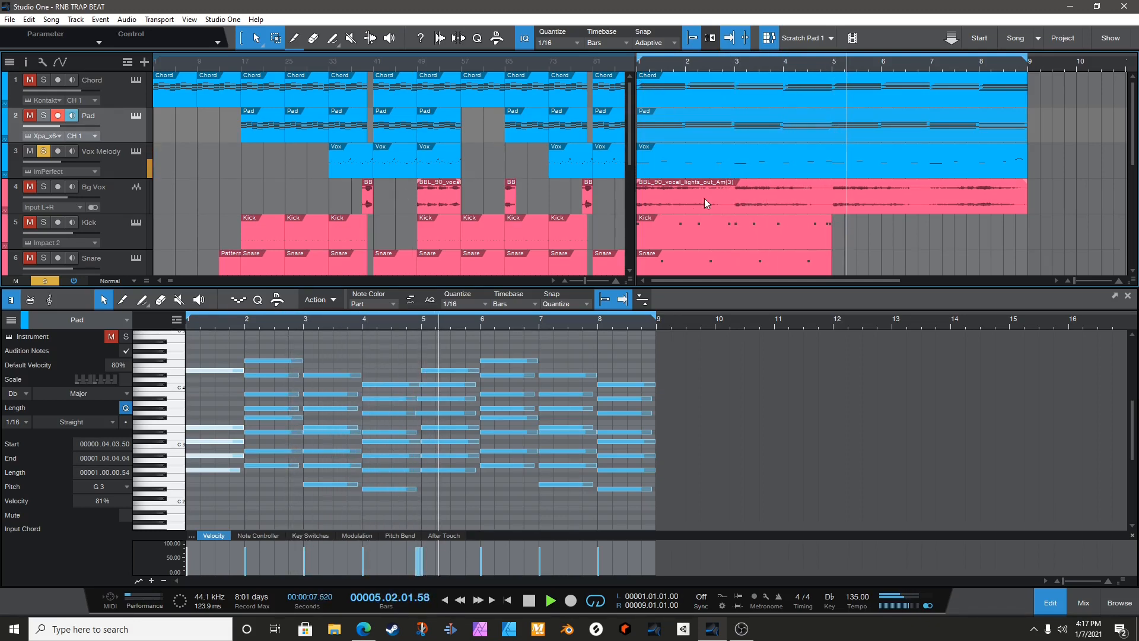
- Open the scratch pad's Vox Melody part with the Pad notes shown behind it, and select the melody note at bar 2
click(732, 169)
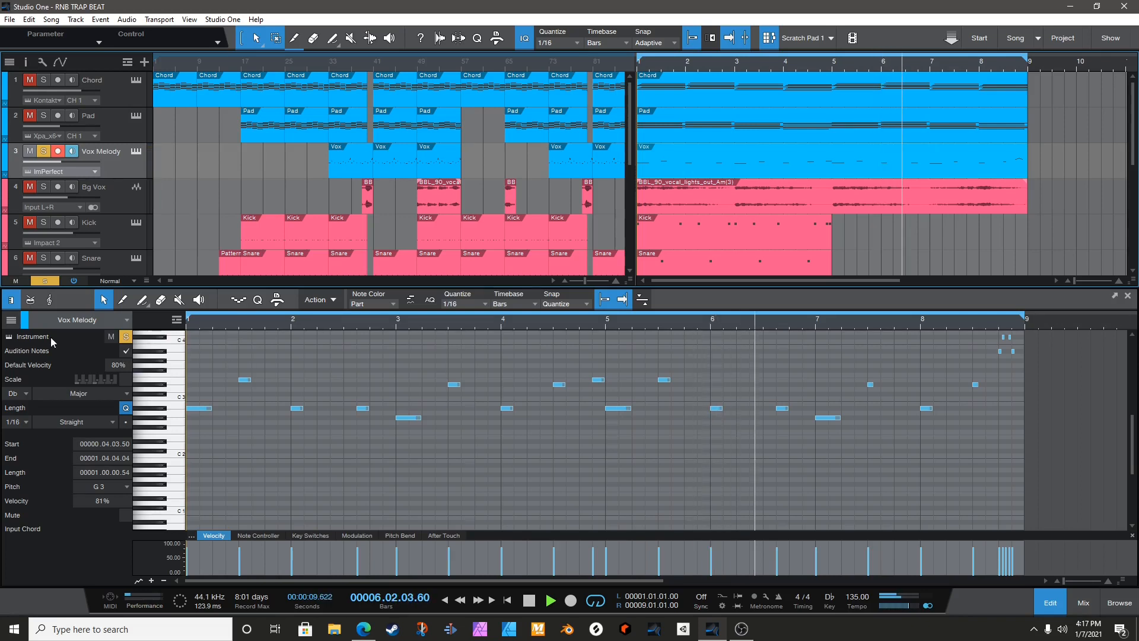
click(12, 326)
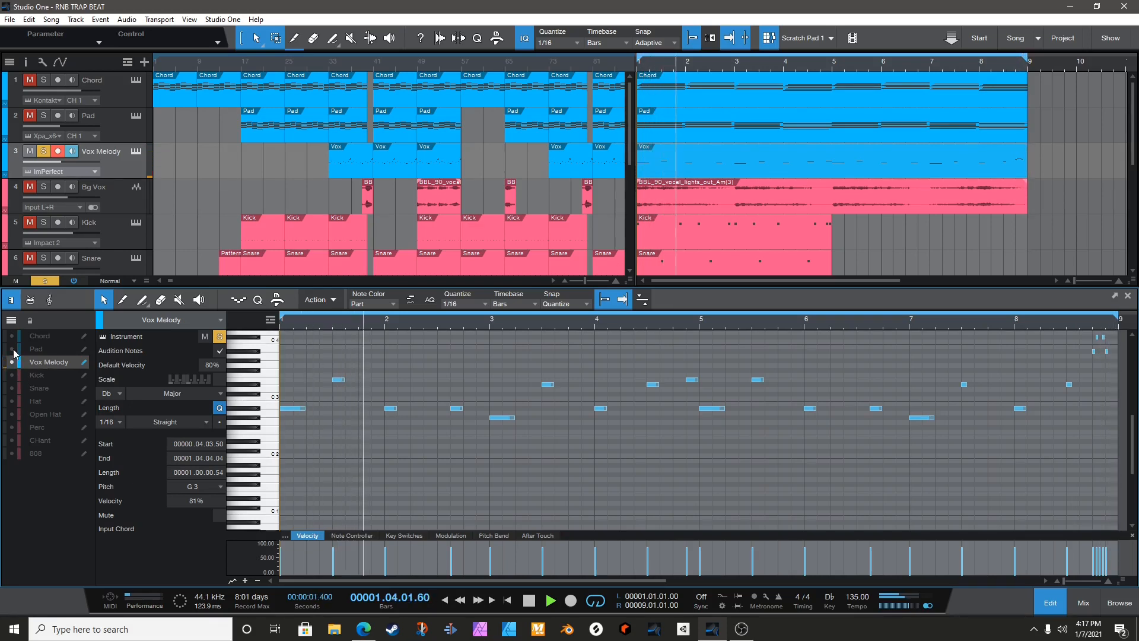
click(12, 349)
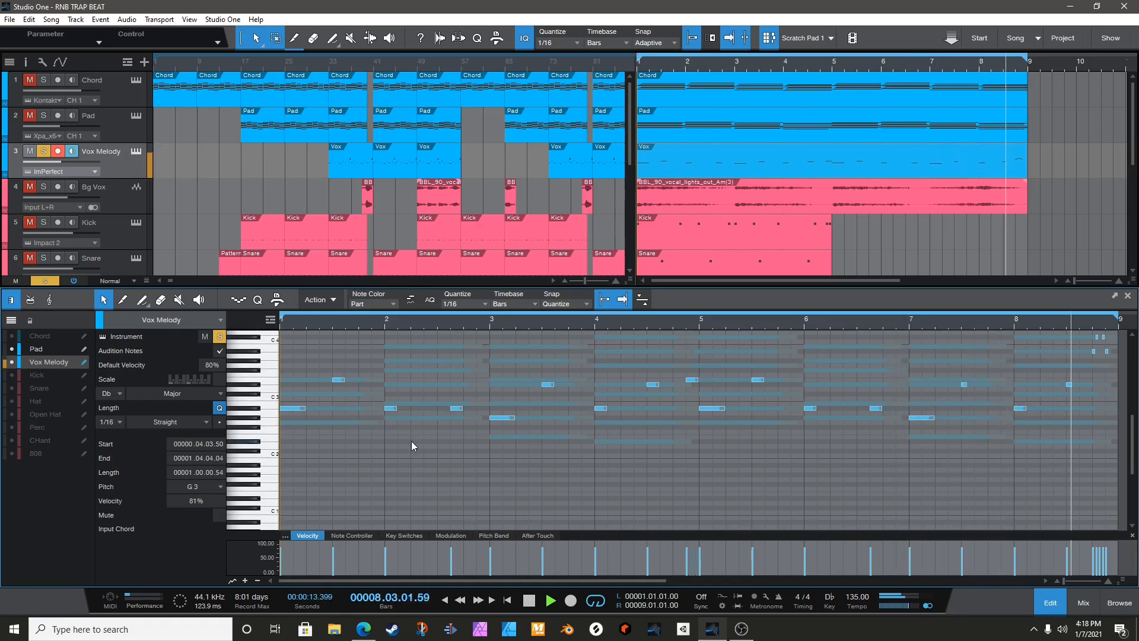
click(390, 408)
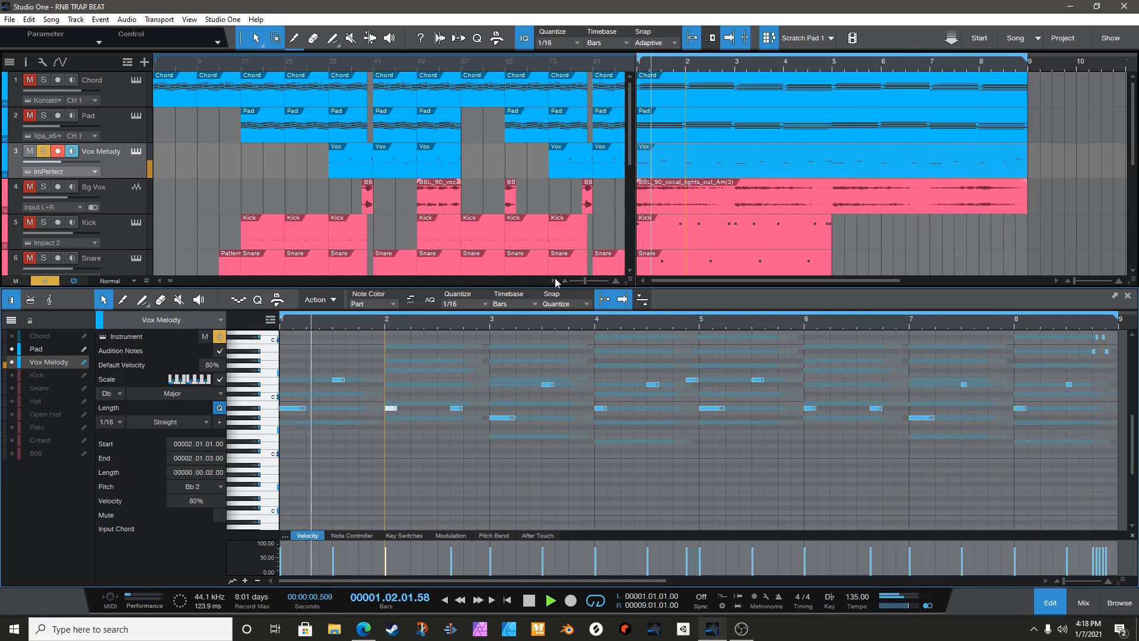
- Add the Pad and Chord tracks to the solo so they play together with Vox Melody
click(45, 116)
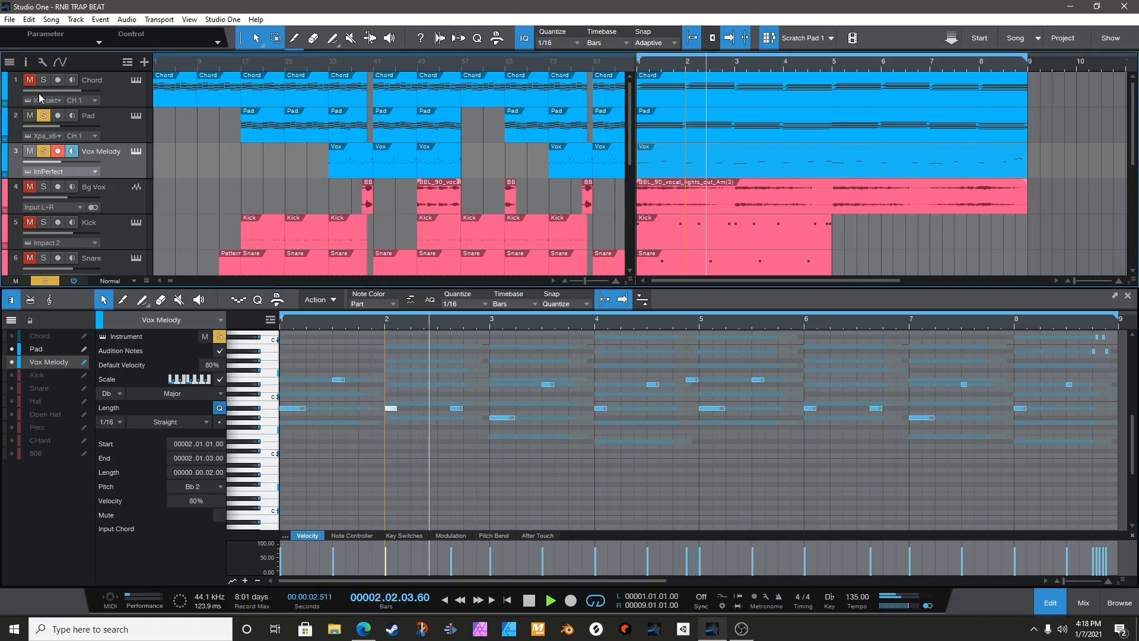
click(42, 81)
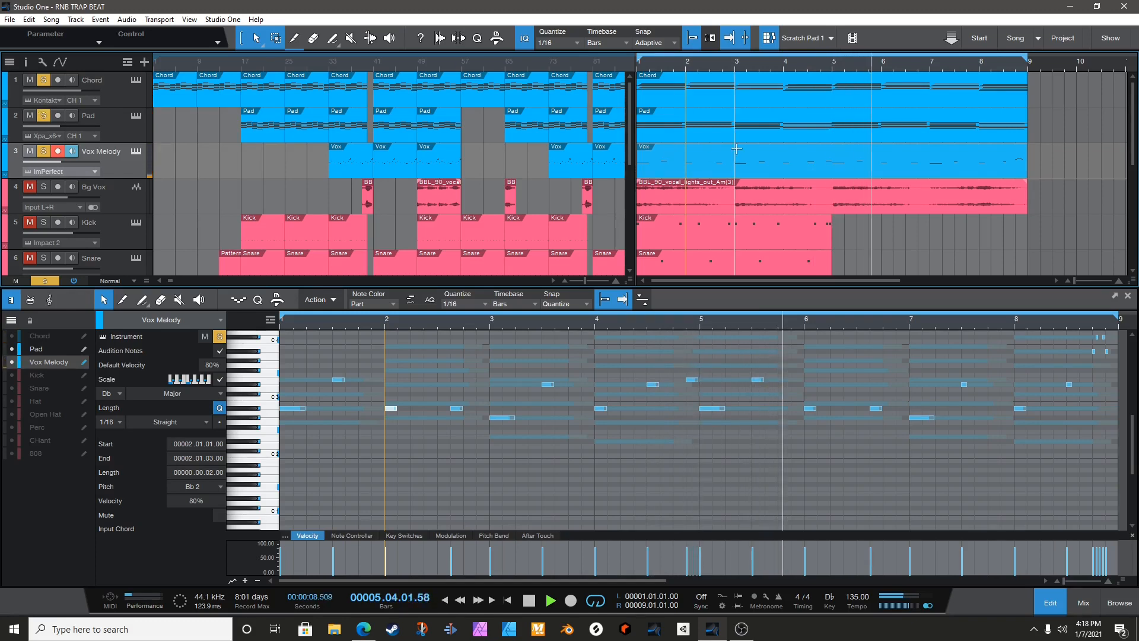
- Inspect the Pad channel's Pro EQ in the mixer, and close both the effect and the mixer
click(1083, 602)
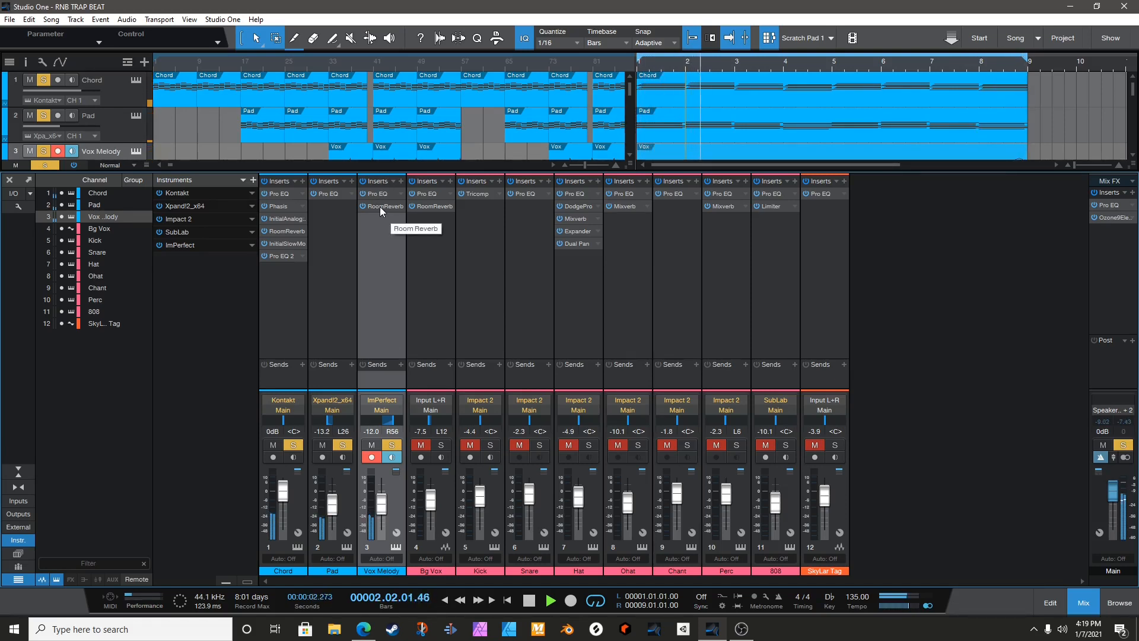
click(343, 201)
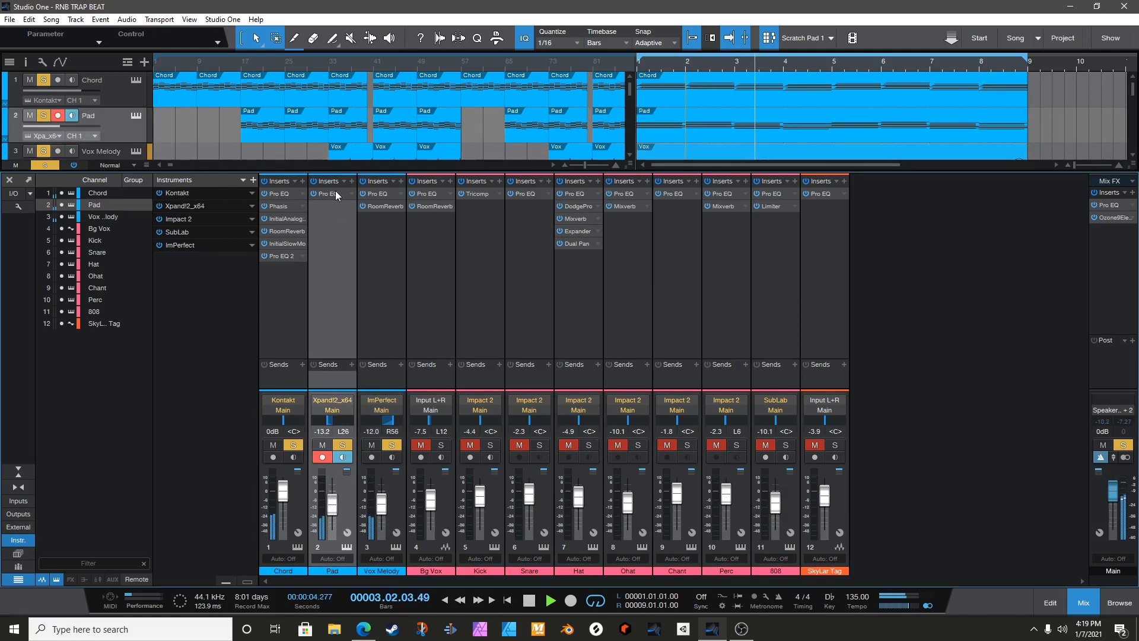
click(336, 191)
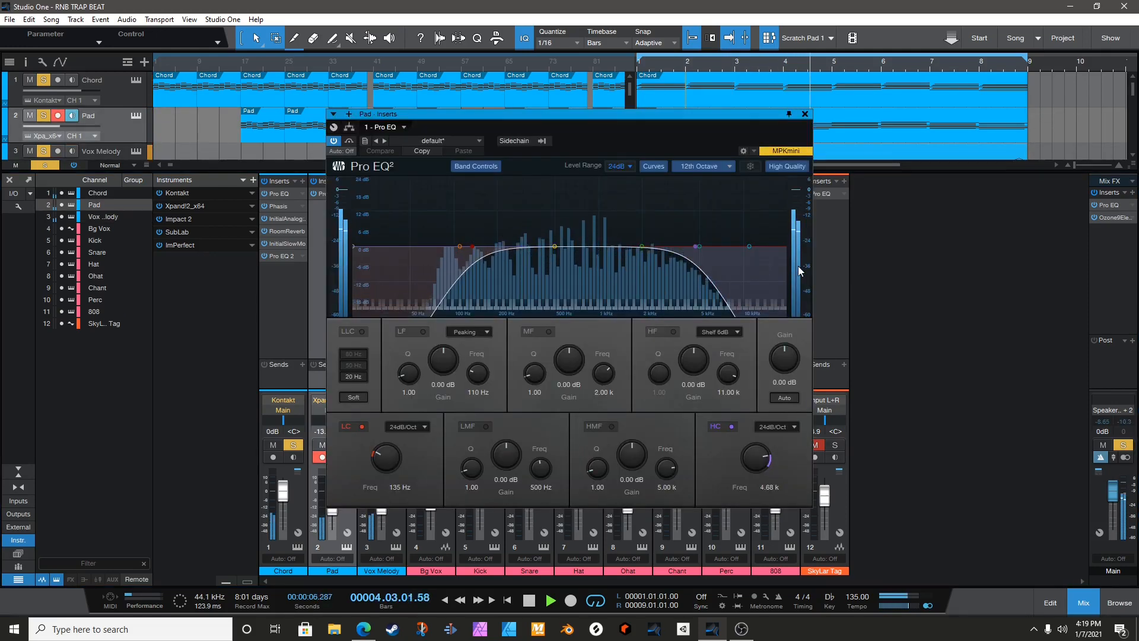
click(804, 114)
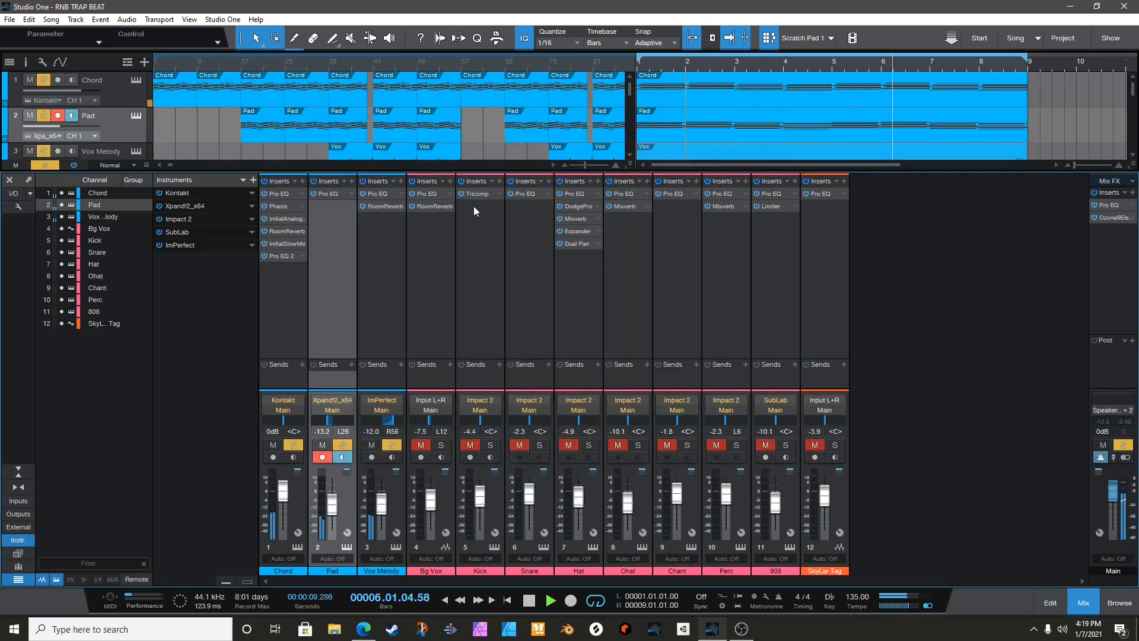
click(1084, 603)
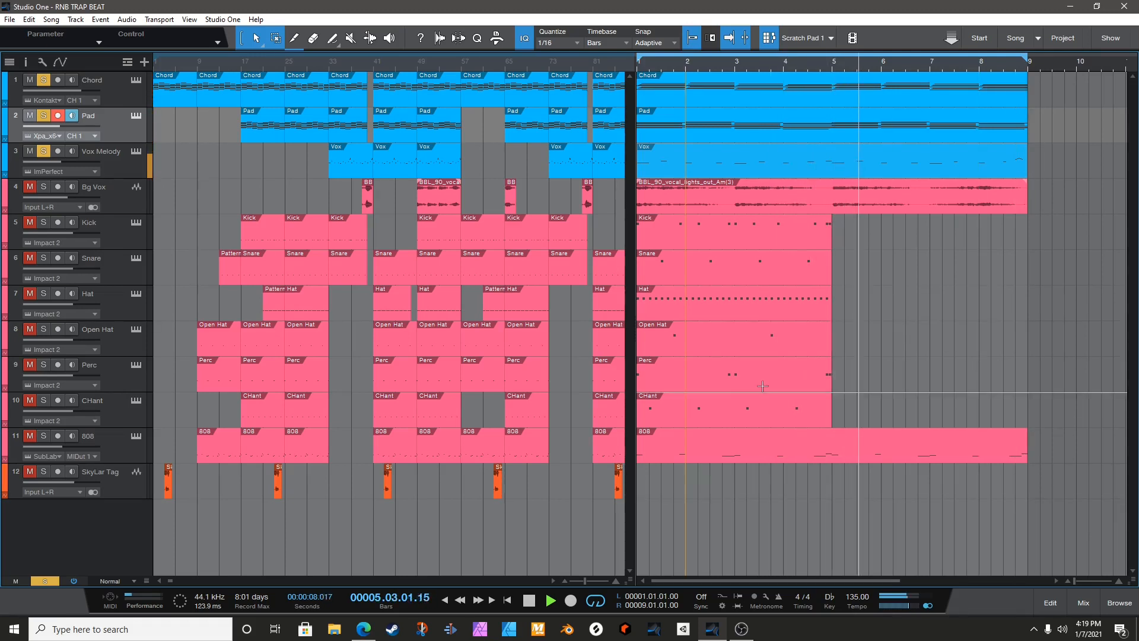
- Take the Chord, Pad and Vox Melody tracks out of solo and solo the Bg Vox track
click(713, 199)
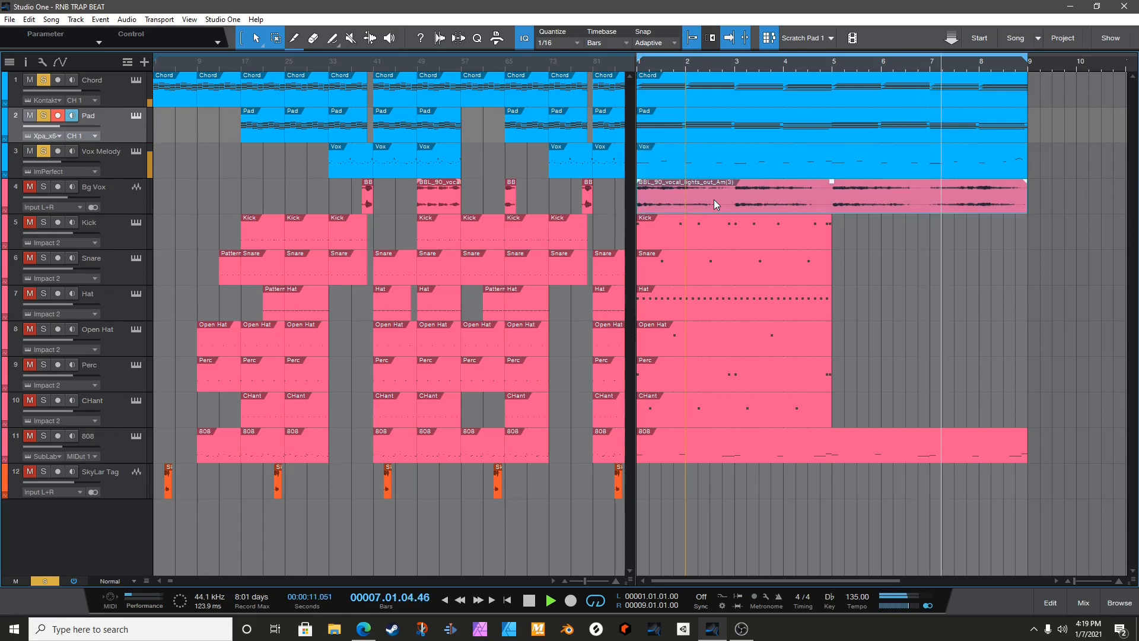
click(43, 80)
click(43, 115)
click(43, 151)
click(44, 186)
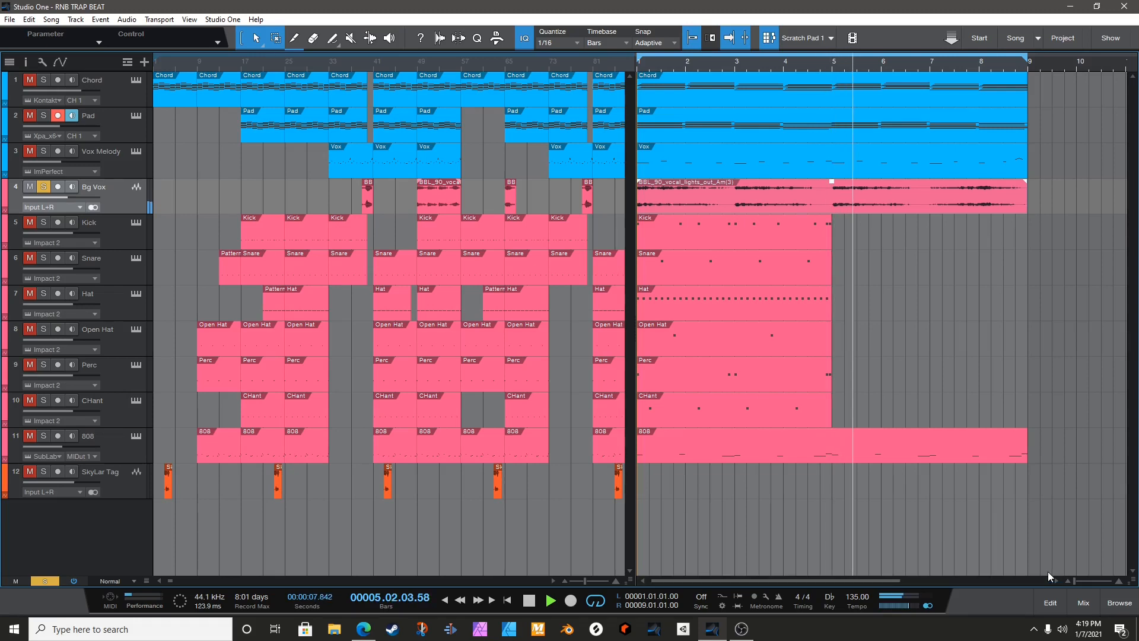
- Examine the Bg Vox channel's Pro EQ curve in the mixer, and return to the full arrangement
click(1076, 604)
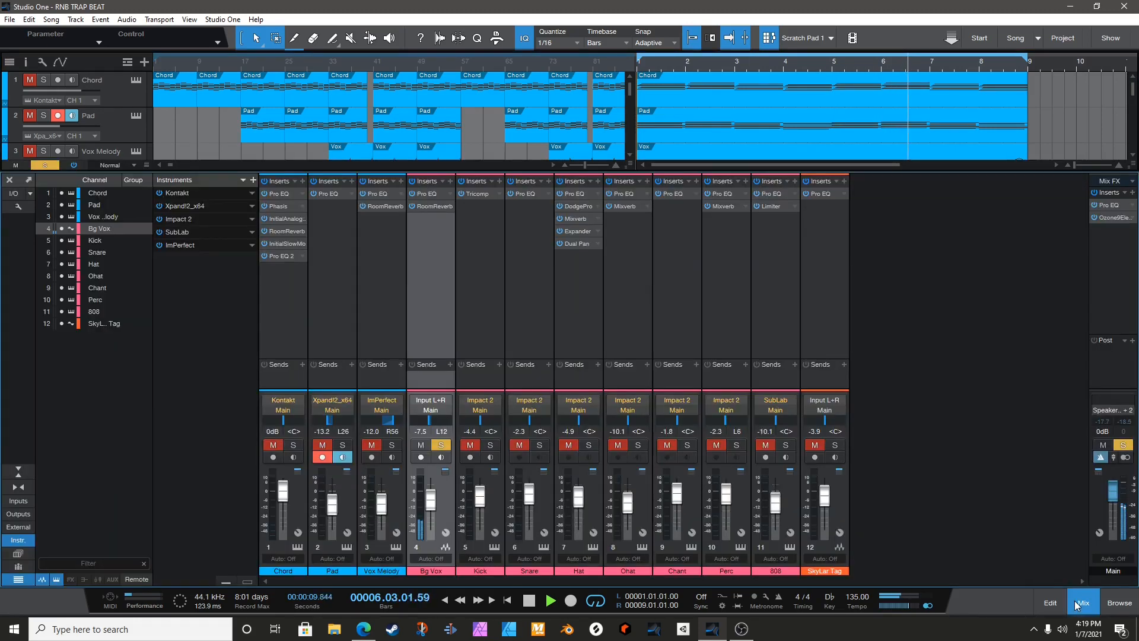
click(427, 191)
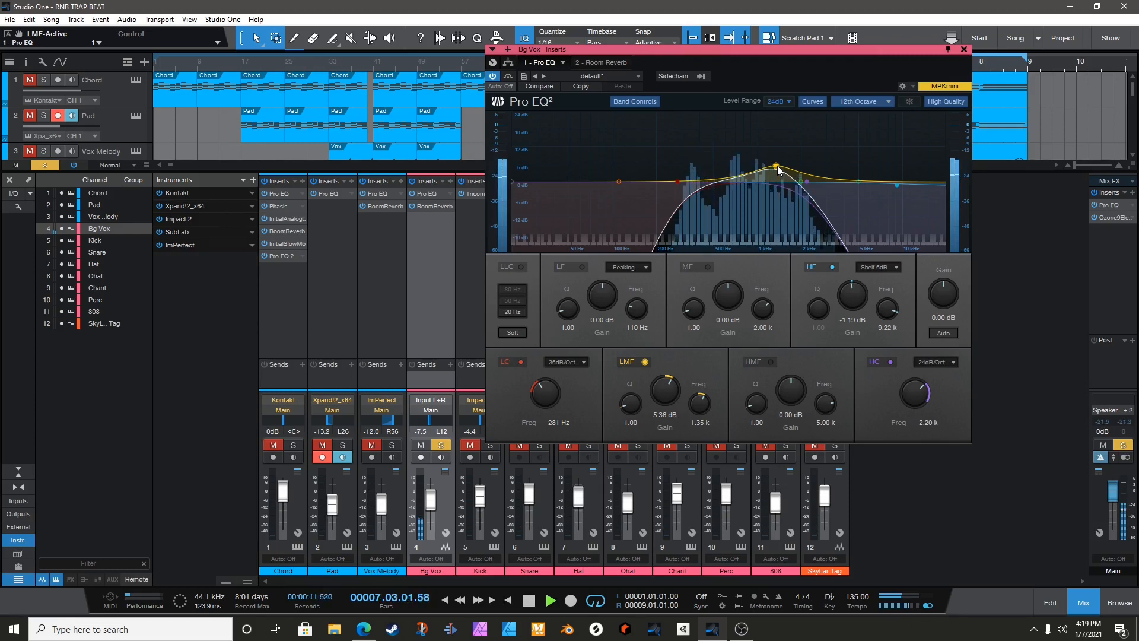
click(963, 49)
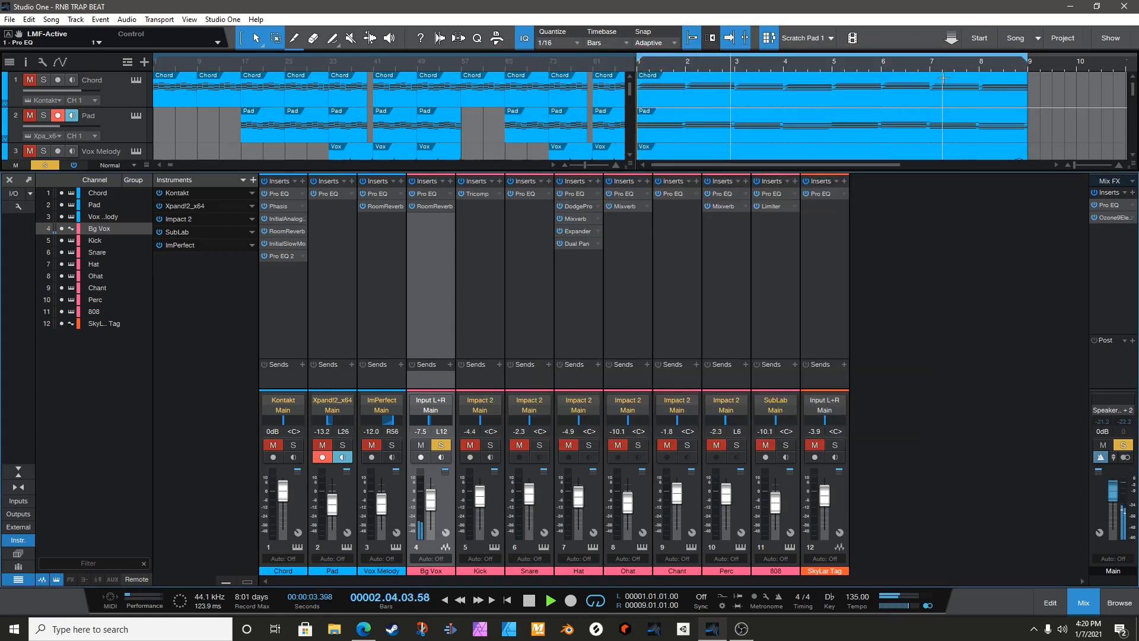
click(1082, 602)
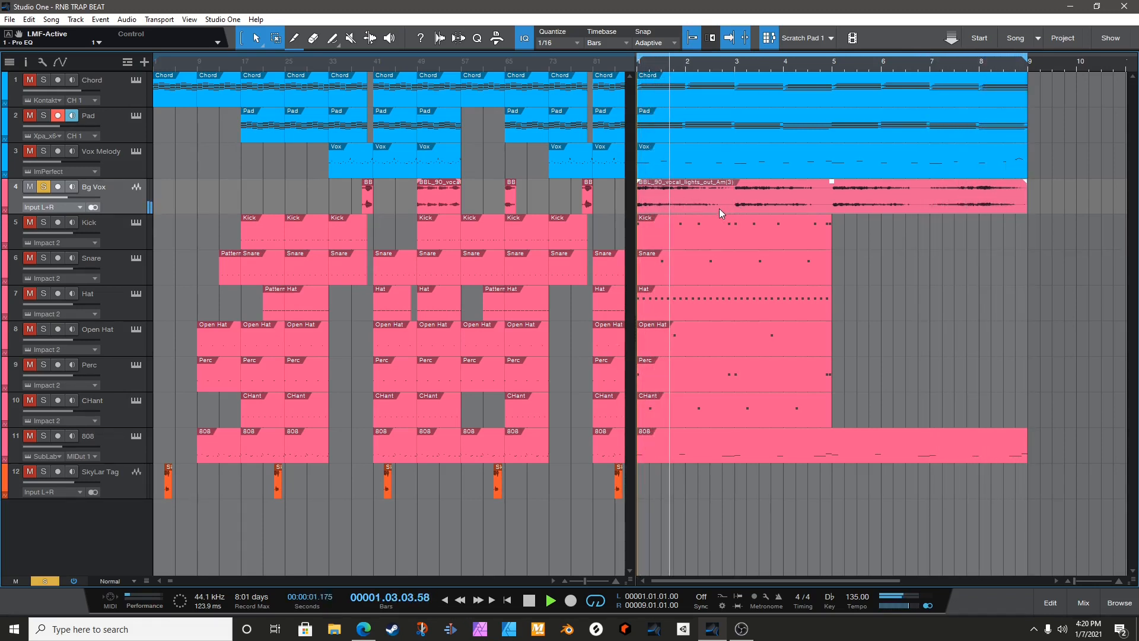
- Stop playback, clear the Bg Vox solo, and solo all the drum tracks from Kick to CHant together
key(space)
drag(44, 79, 49, 181)
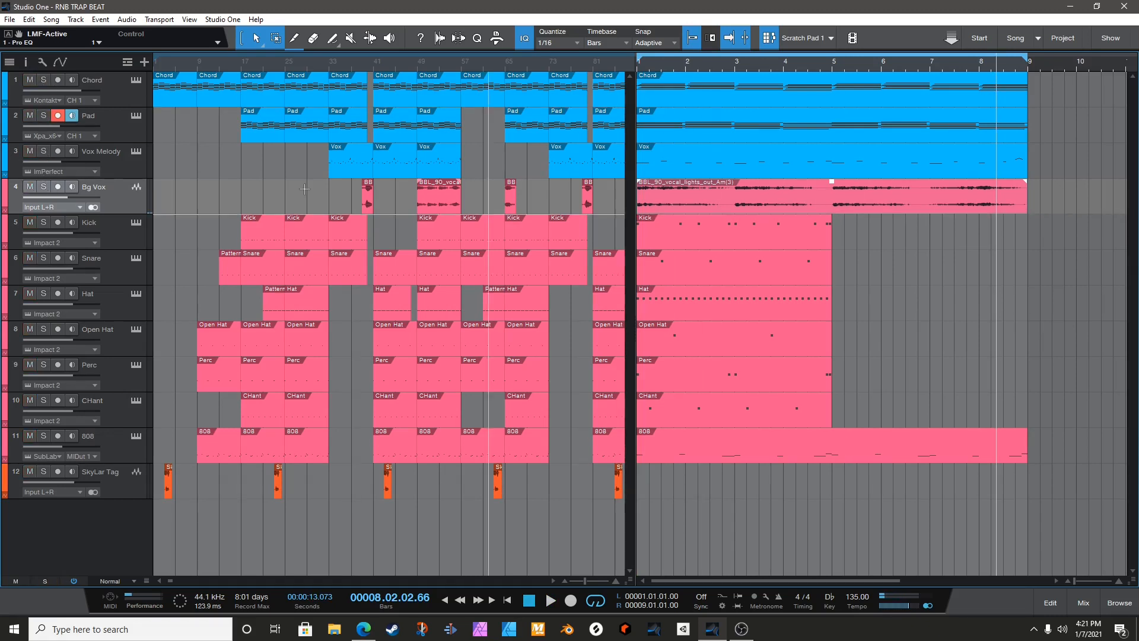
click(121, 234)
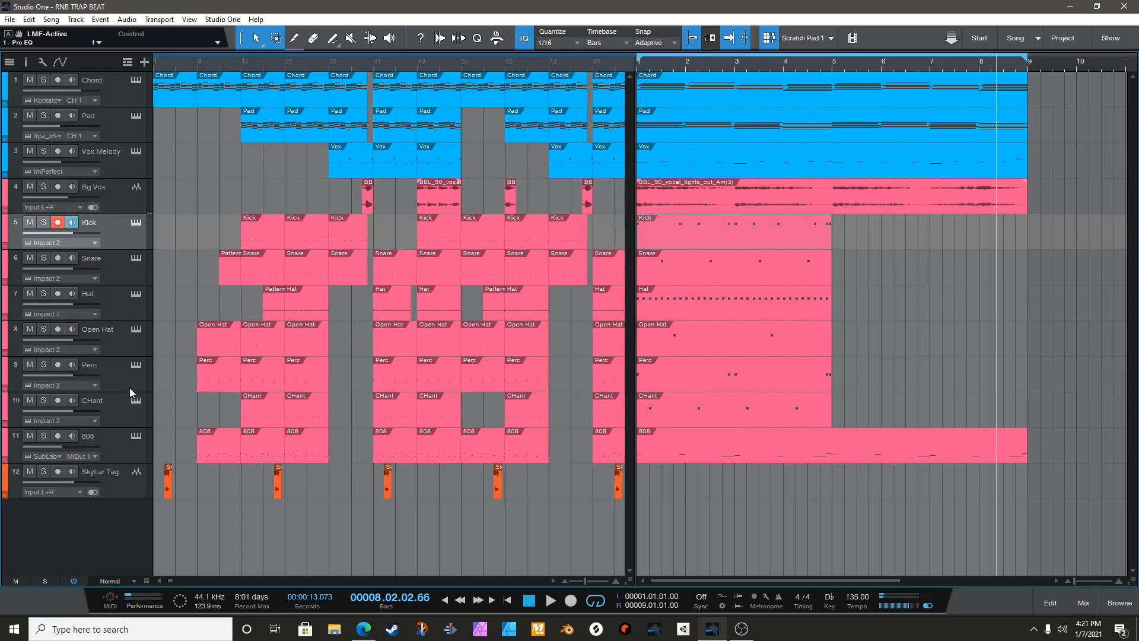
click(123, 404)
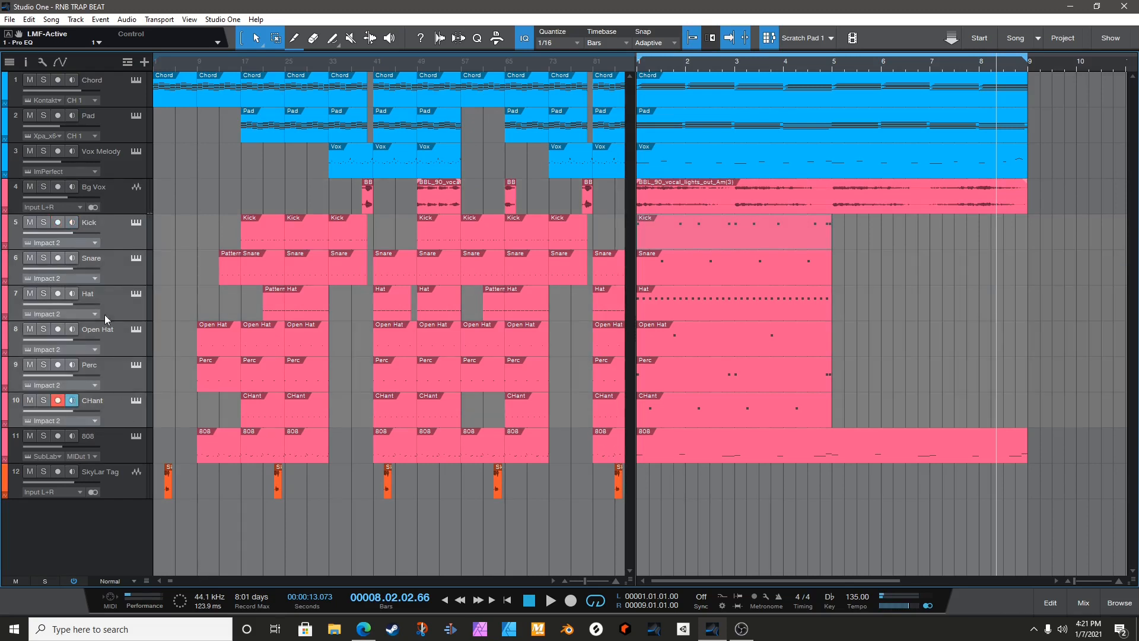
click(44, 222)
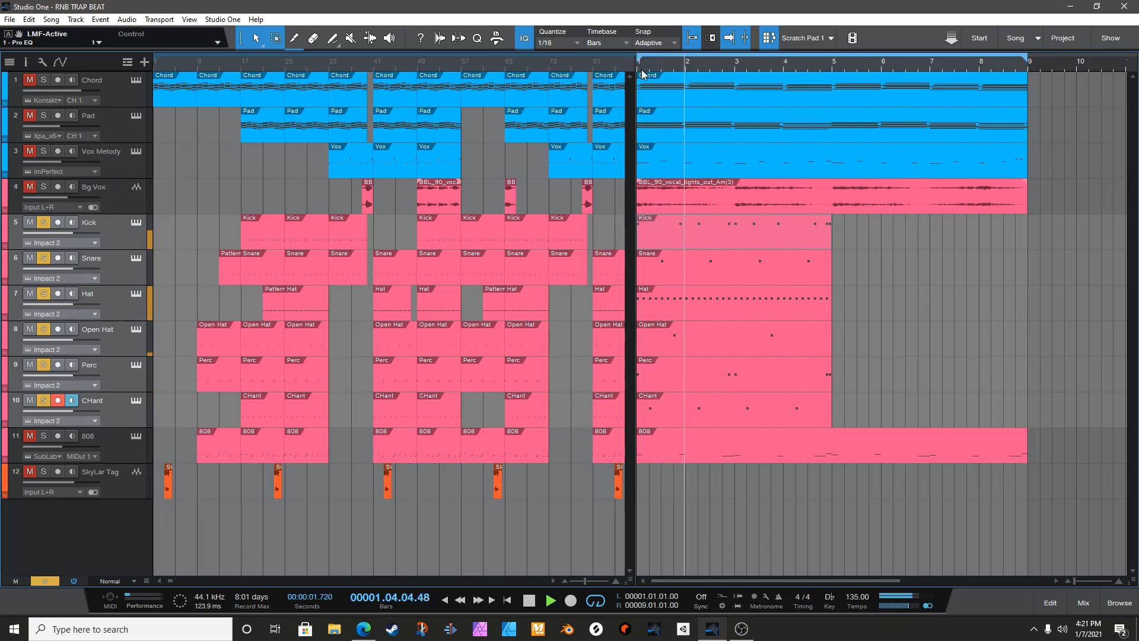
- Open the scratch pad's Kick pattern and shorten the playback loop to bars 1 to 5
click(706, 238)
double_click(705, 234)
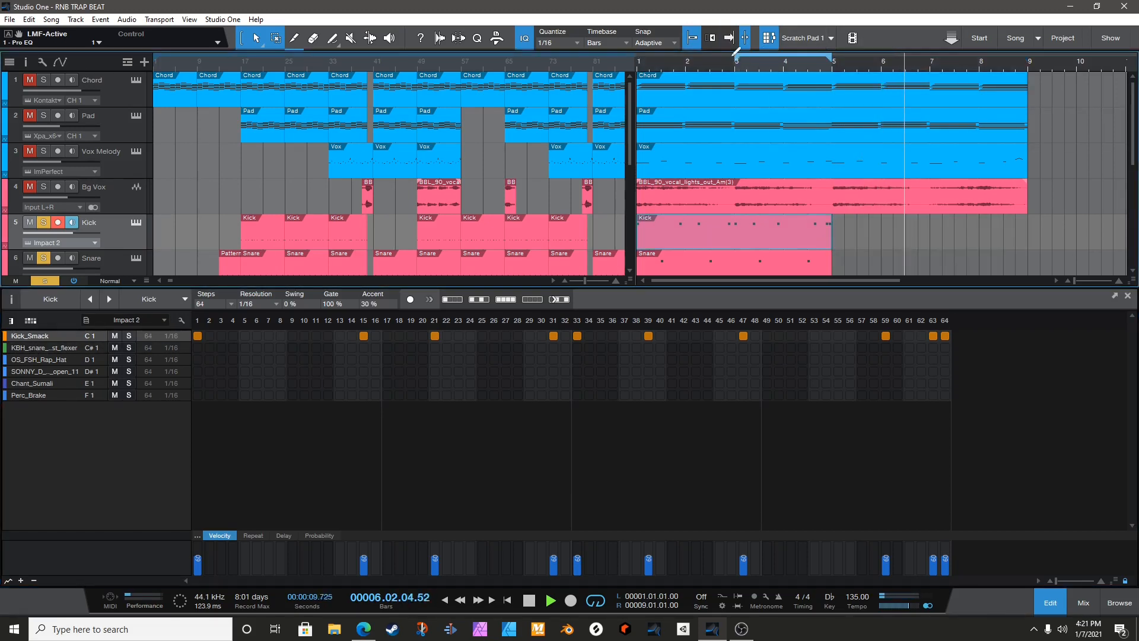
drag(837, 53, 641, 55)
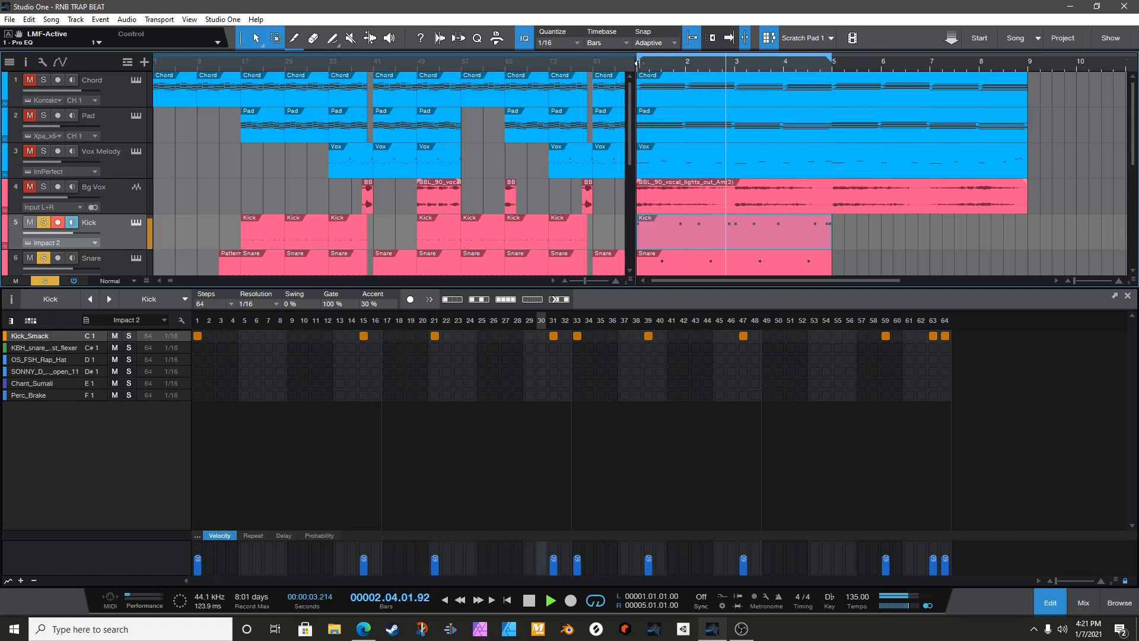
- View the Snare and Hat patterns, including the step velocities of the OS_FSH_Rap_Hat lane
scroll(712, 213, down, 3)
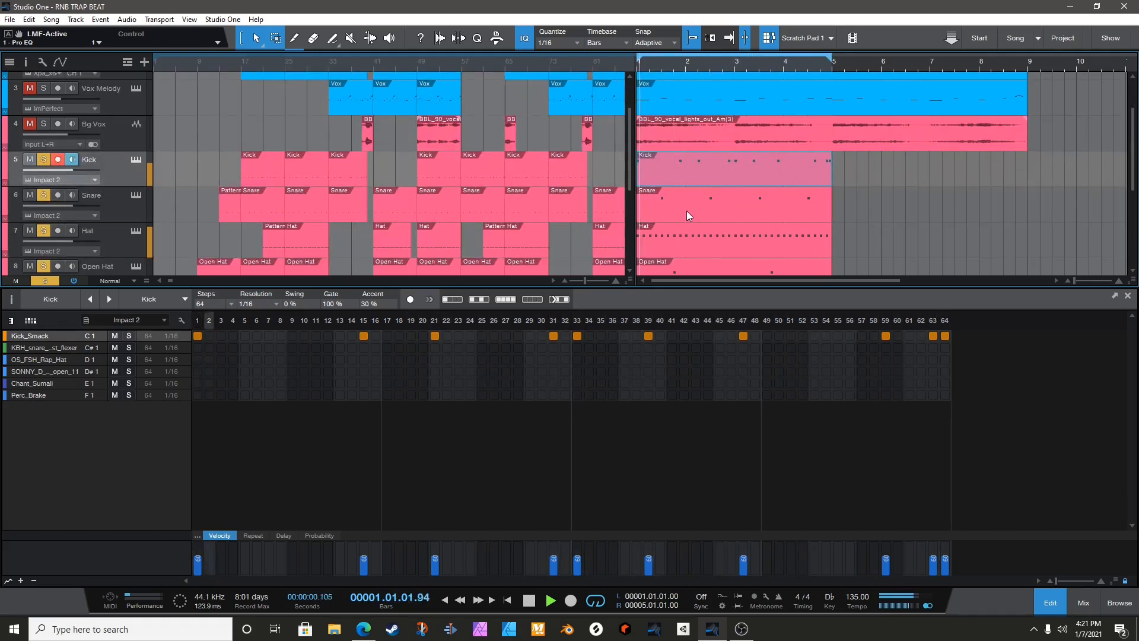
click(686, 211)
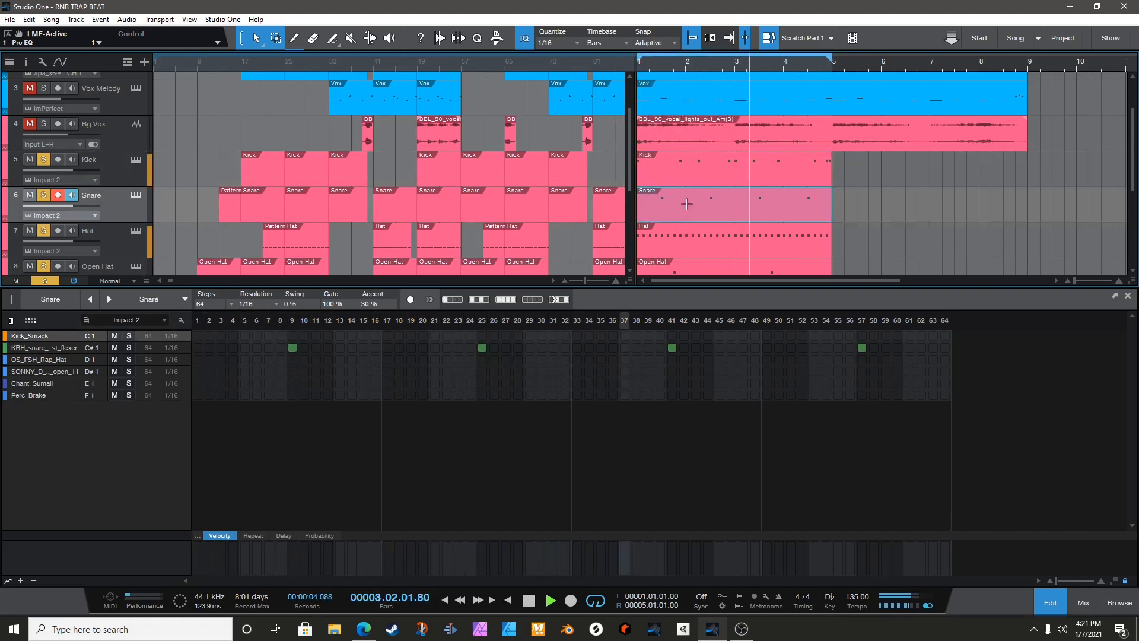
click(705, 248)
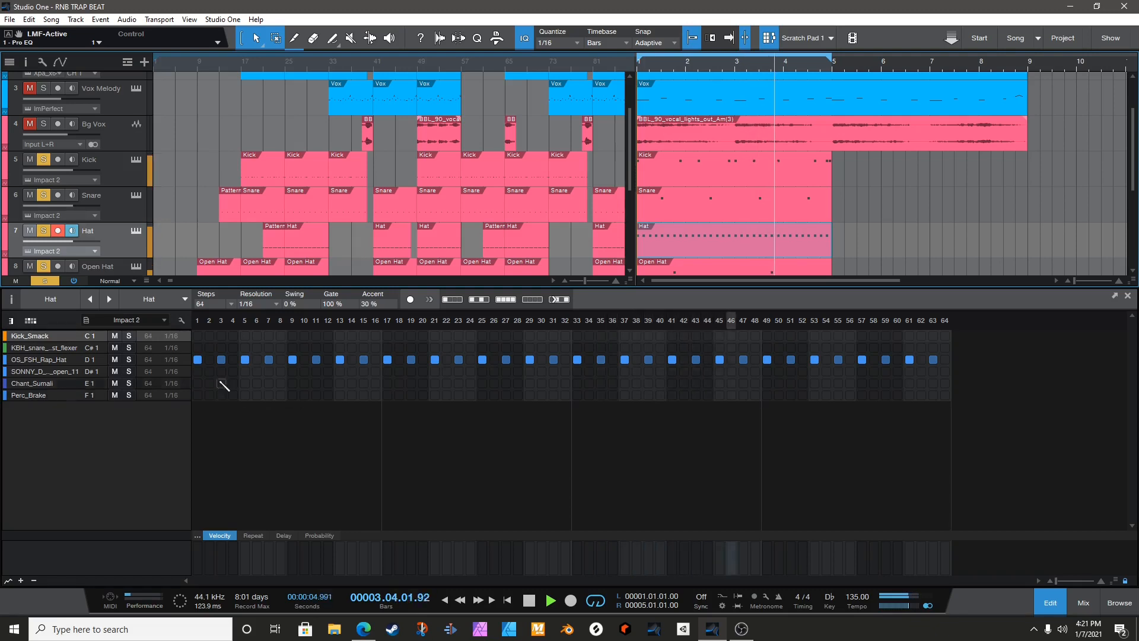
click(42, 360)
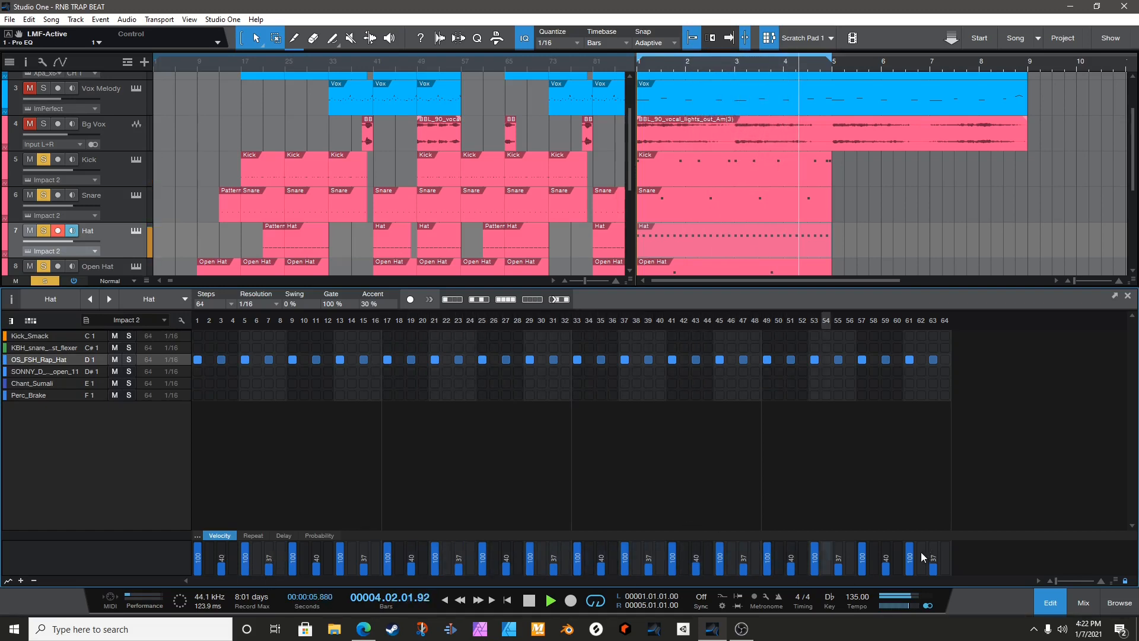
- Restart the drum loop and view the Open Hat and Perc patterns with their lane velocities
scroll(621, 113, down, 2)
key(space)
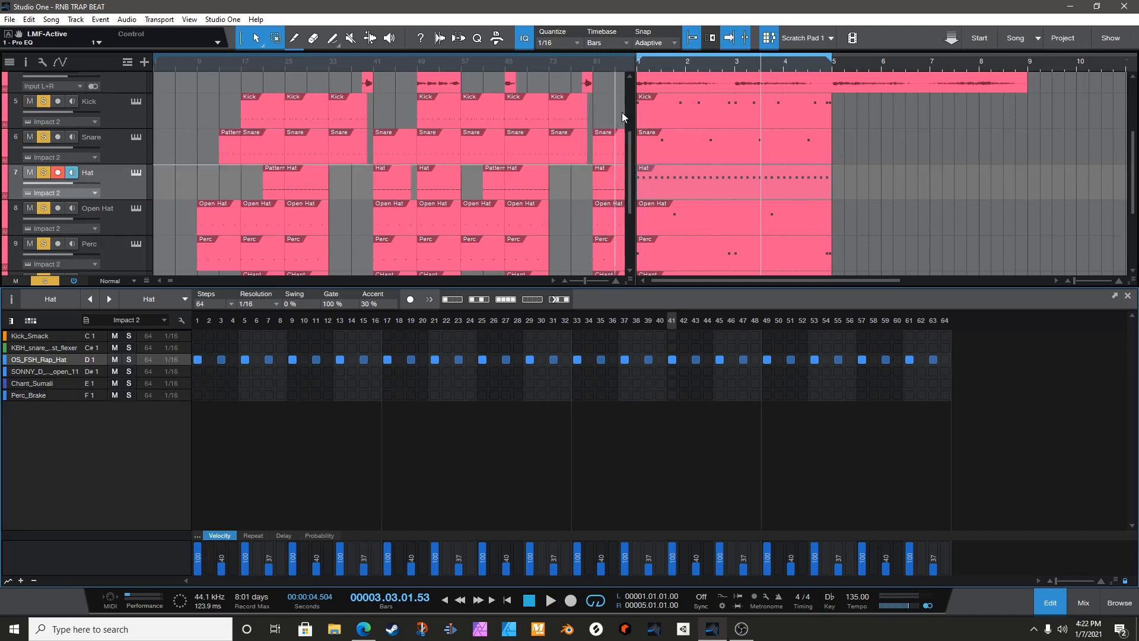
key(space)
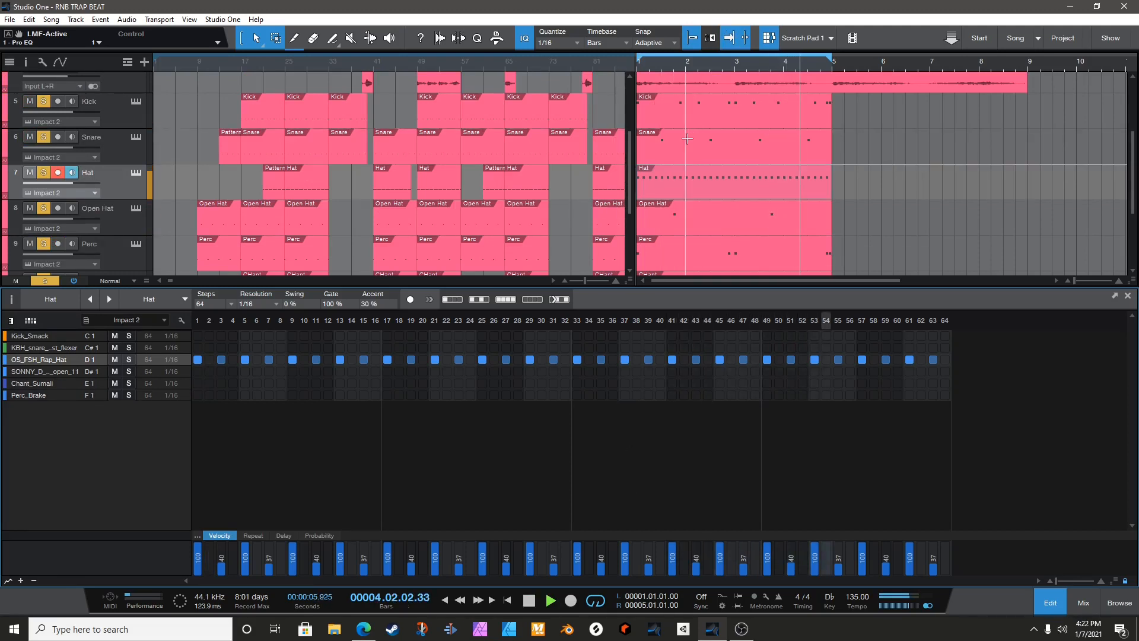
click(682, 221)
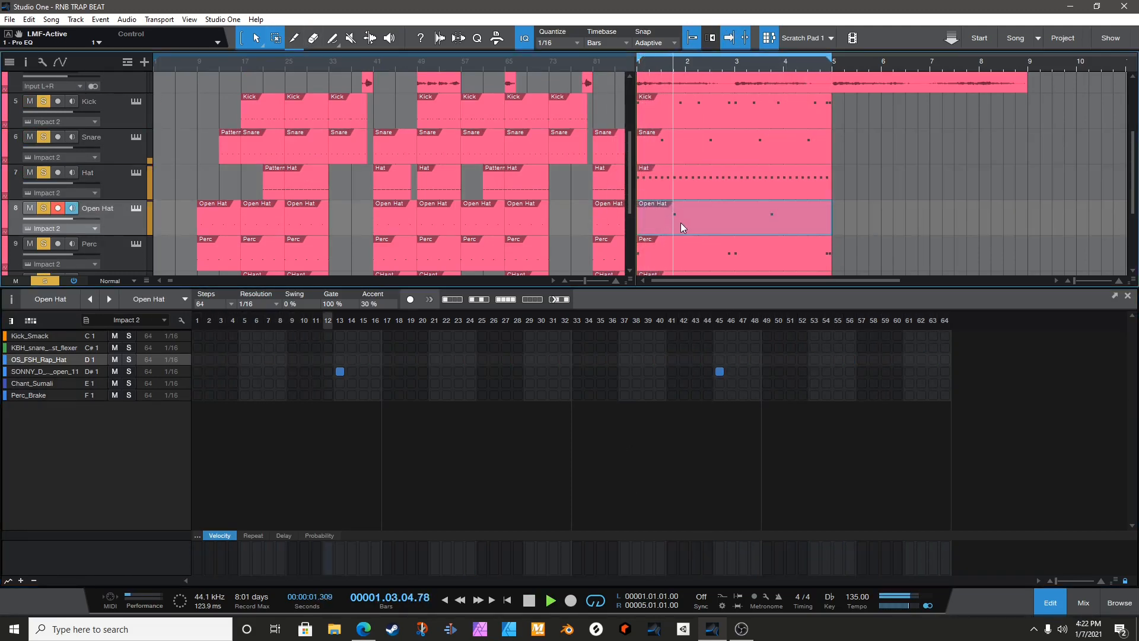
click(56, 371)
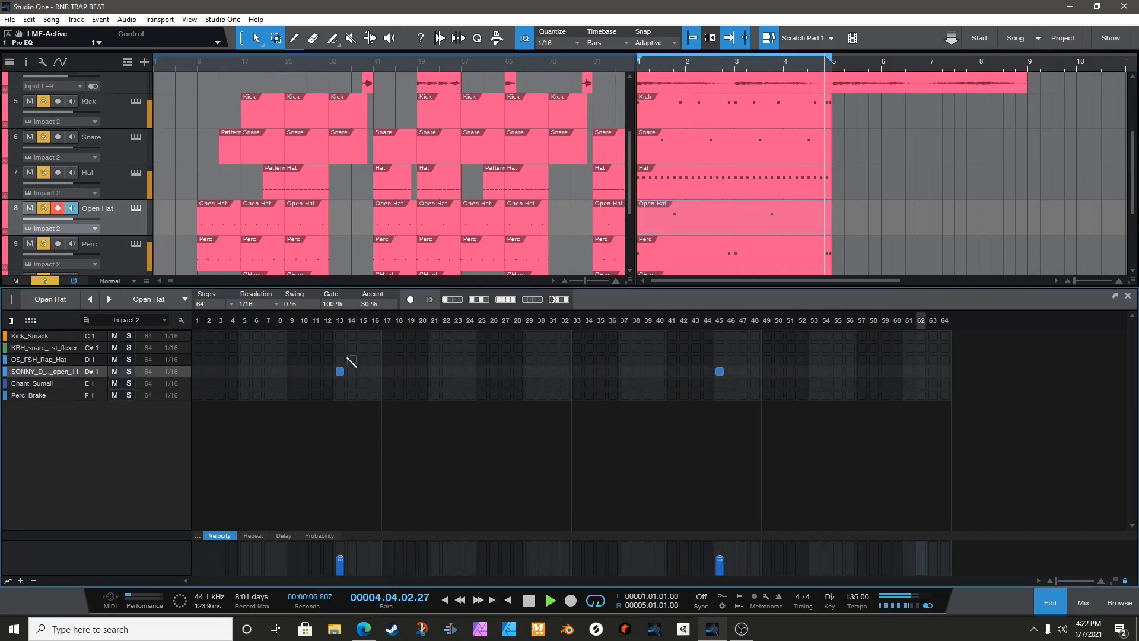
click(733, 261)
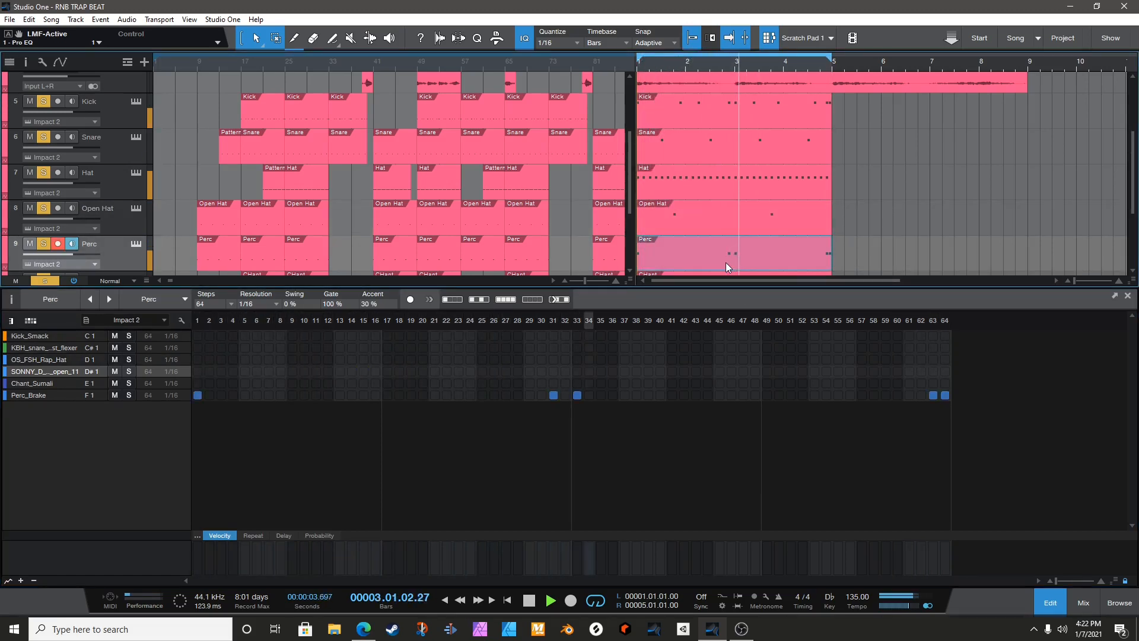
click(25, 396)
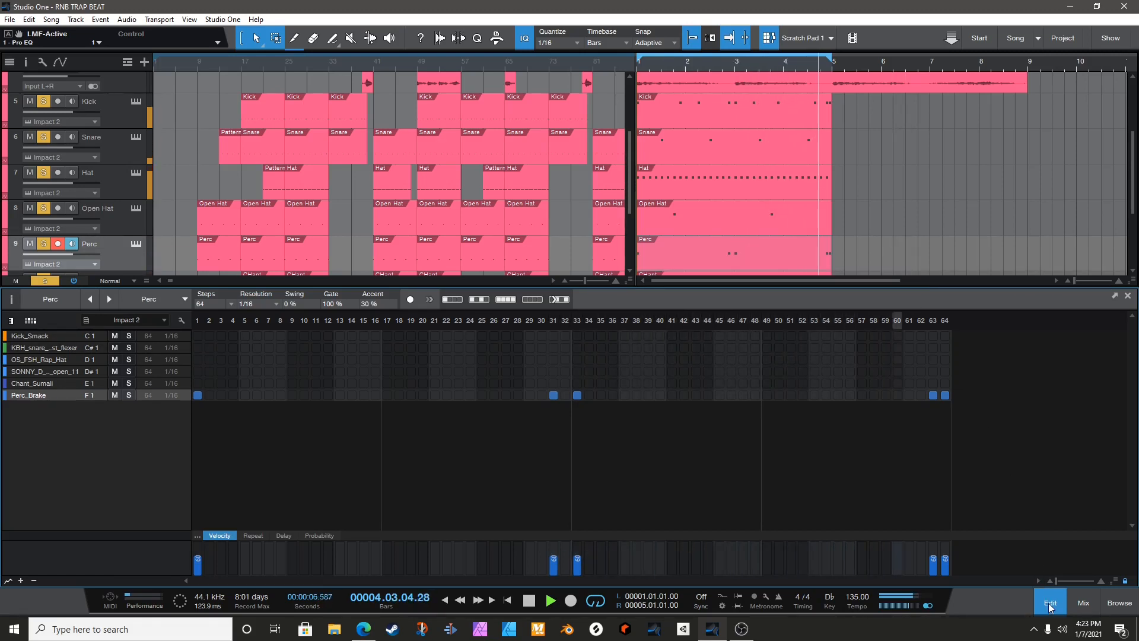
- Stop playback and clear the solo on all tracks at once
scroll(826, 166, down, 4)
scroll(50, 164, up, 3)
scroll(116, 162, down, 1)
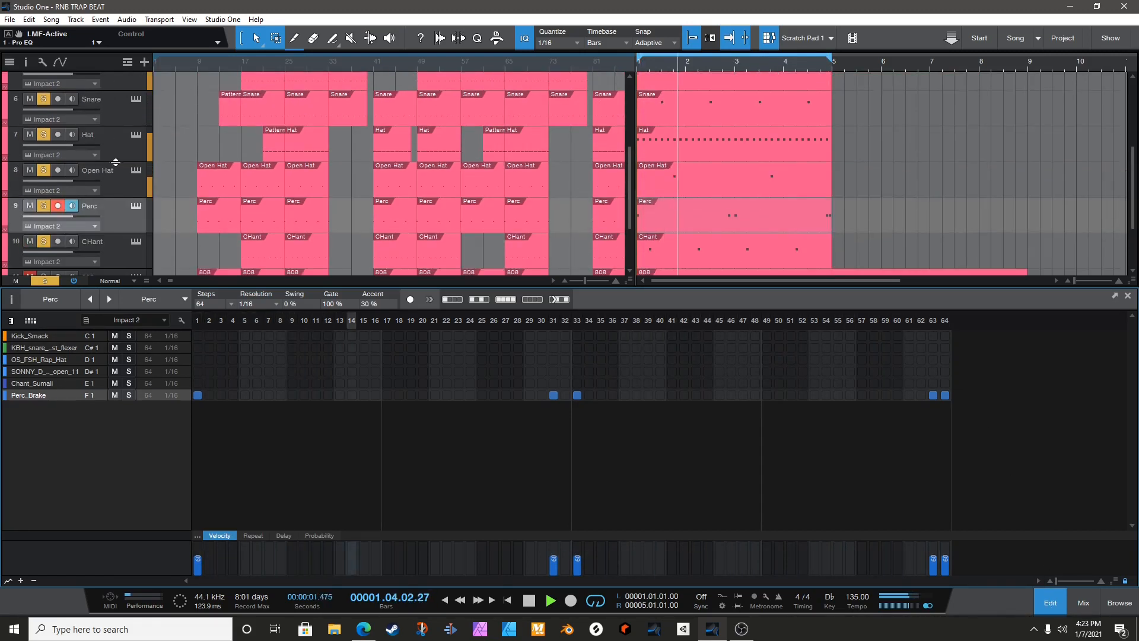
scroll(110, 181, up, 1)
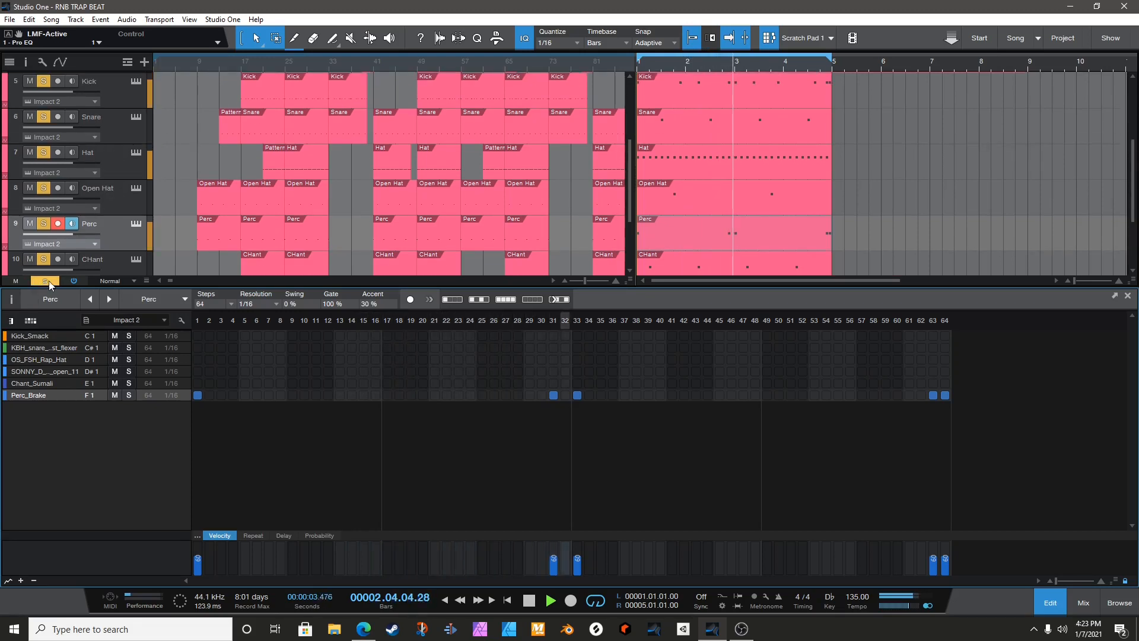
key(space)
click(49, 279)
- Open the scratch pad's 808 part with the Pad notes shown behind it
scroll(659, 185, down, 3)
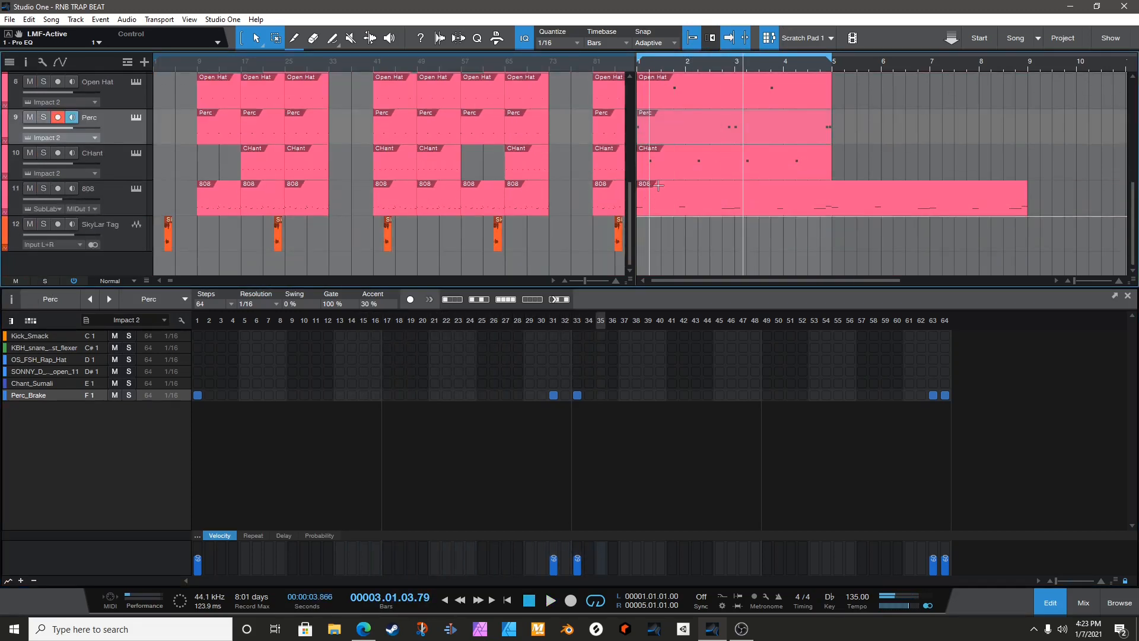
click(667, 200)
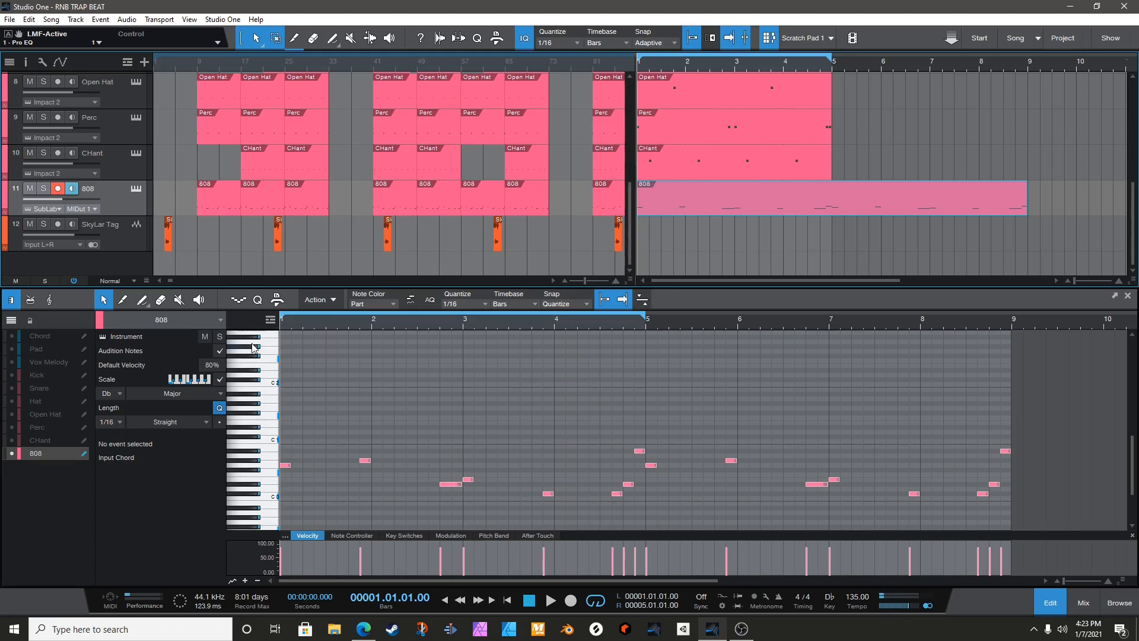
click(13, 349)
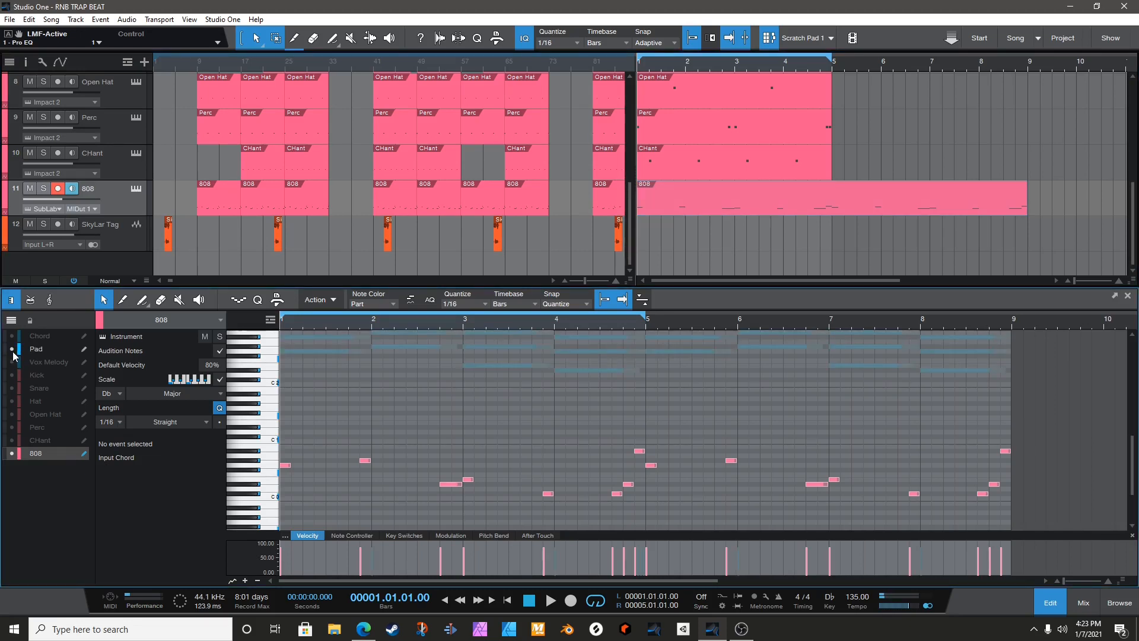
- Transpose all the 808 notes up two octaves to line up with the Pad notes, and start playback
drag(1036, 437, 278, 525)
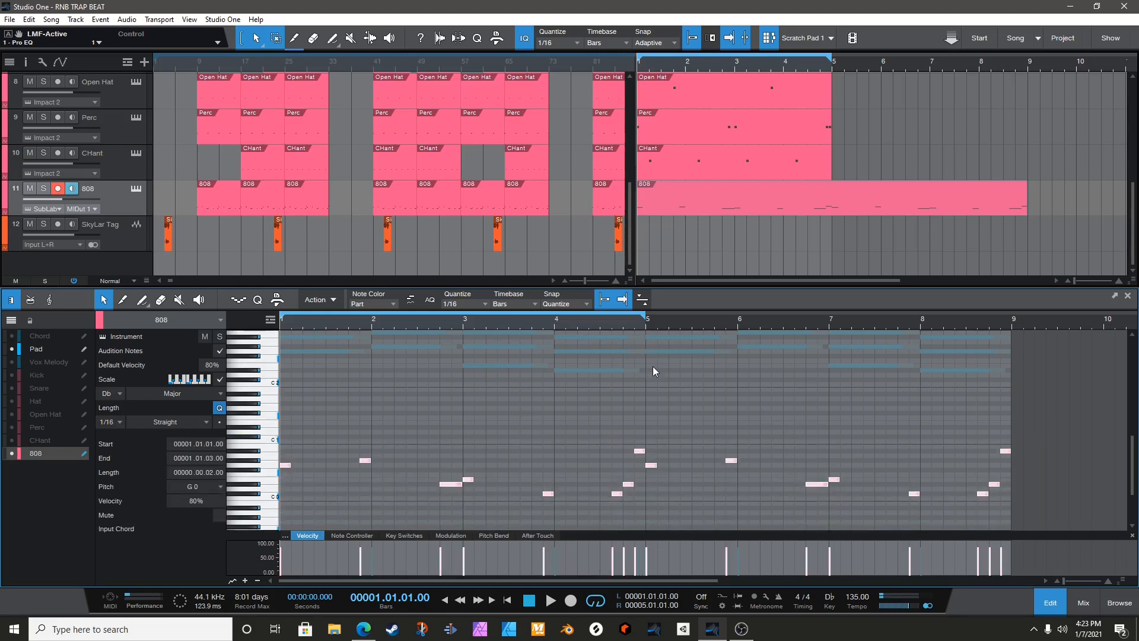
key(shift+Up)
key(shift+Up)
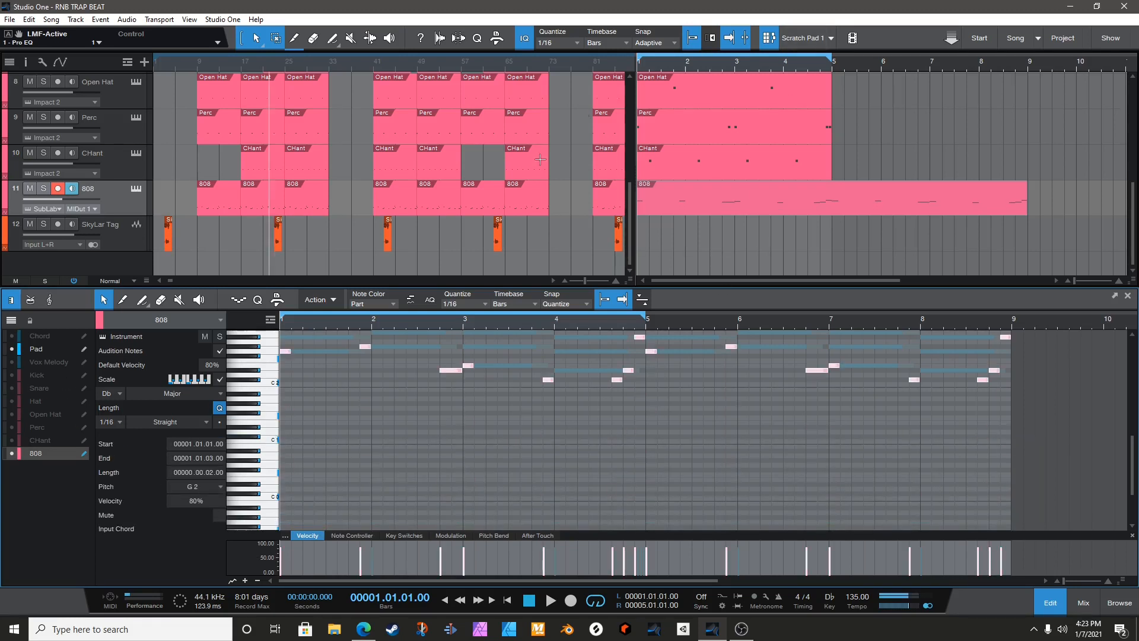
scroll(386, 407, up, 2)
key(space)
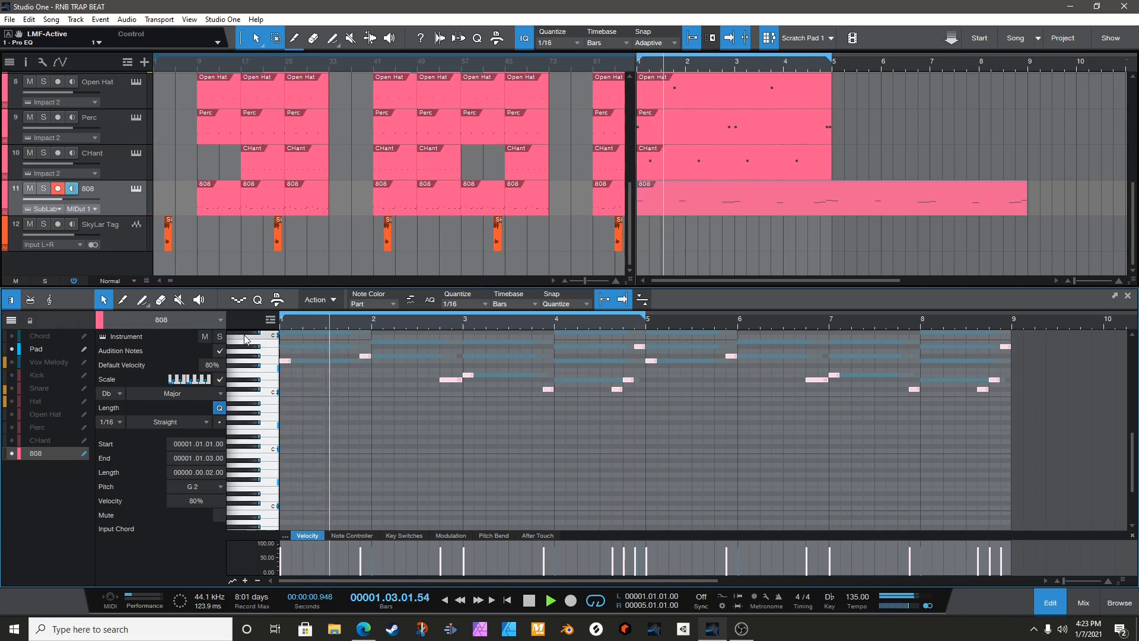
- Stop playback, solo the 808 track and listen to its transposed part alone
key(space)
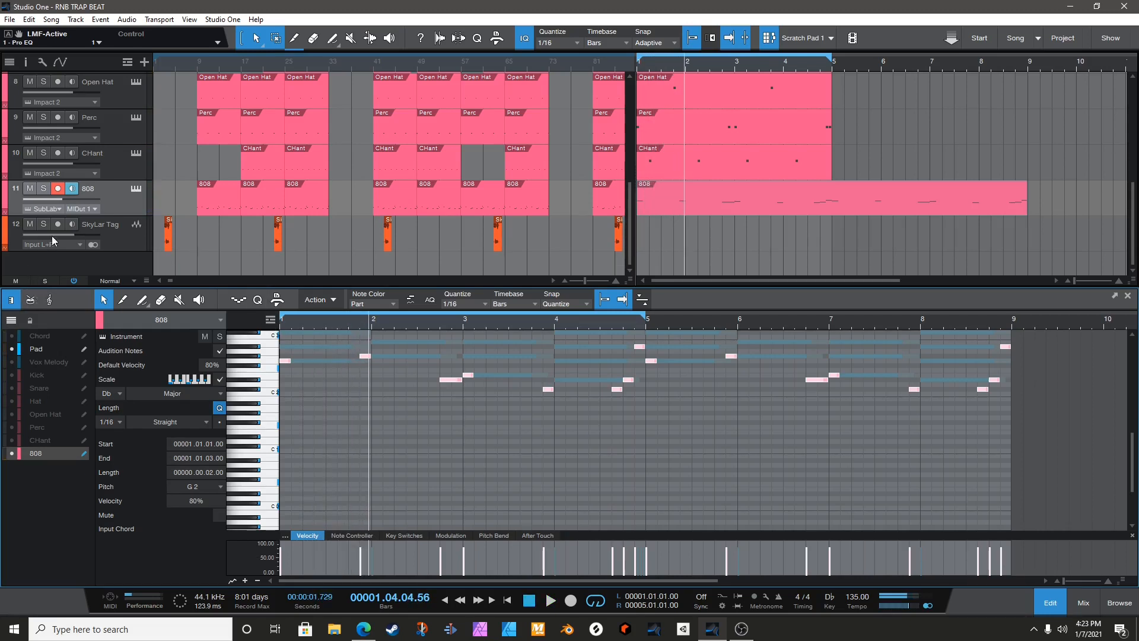
click(44, 224)
click(44, 226)
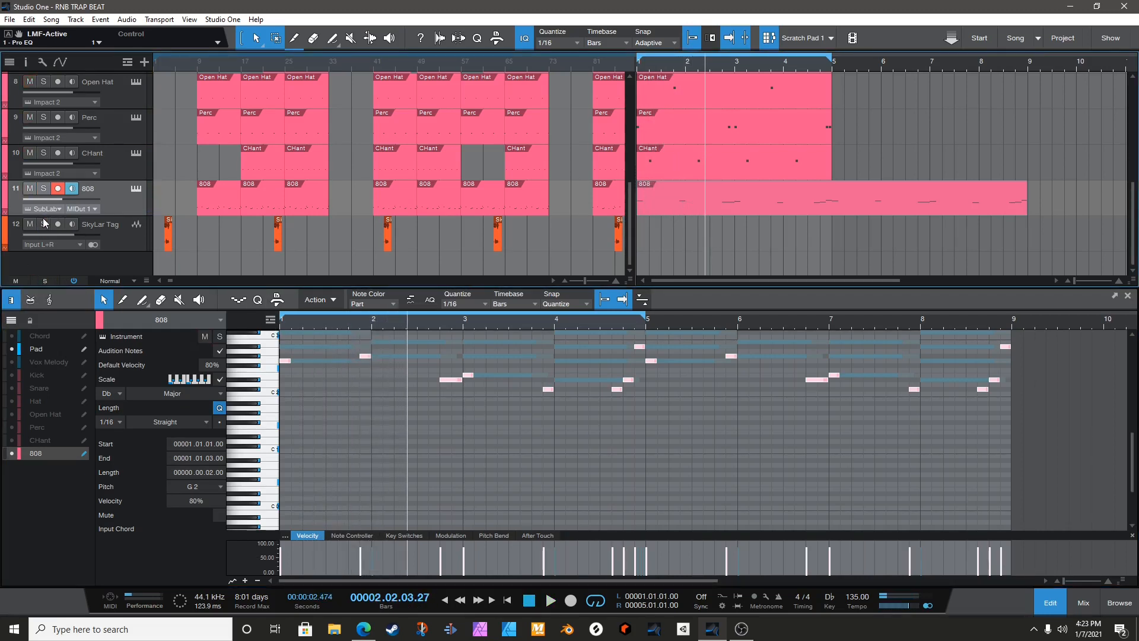
click(43, 189)
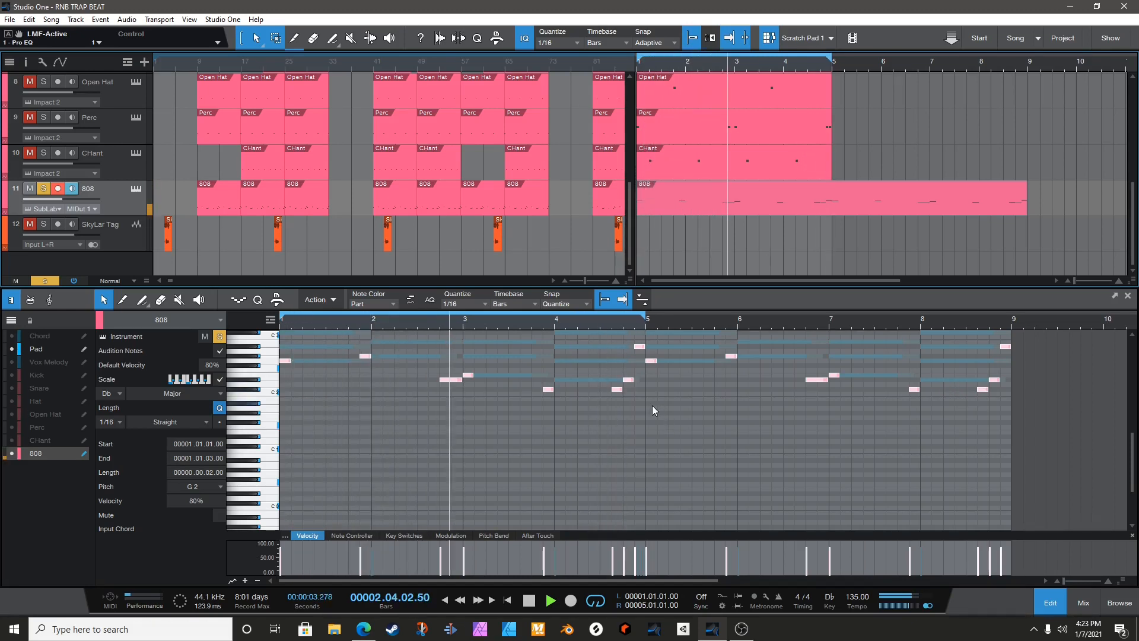
- Transpose all the 808 notes down two octaves to their original register and close the note editor
key(ctrl+z)
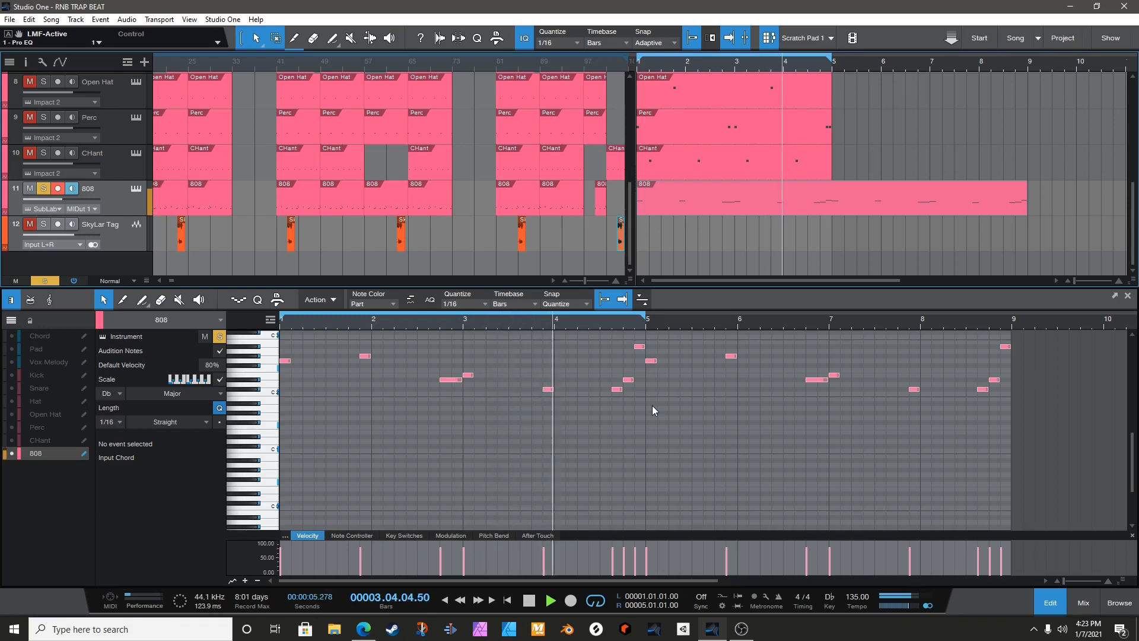
key(ctrl+a)
key(shift+Down)
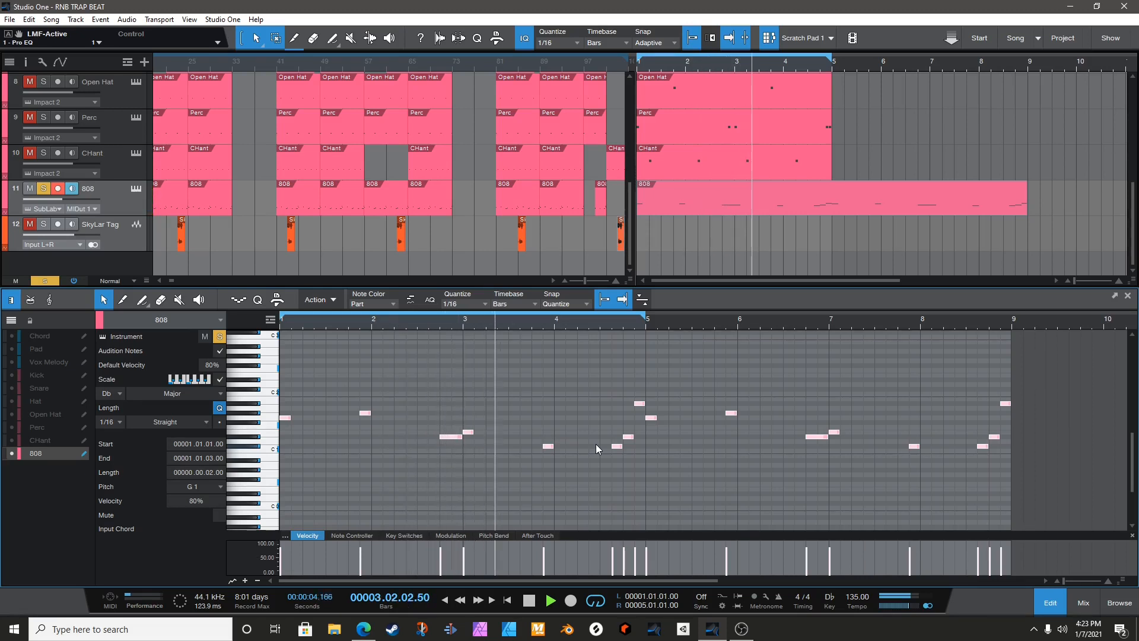
key(shift+Down)
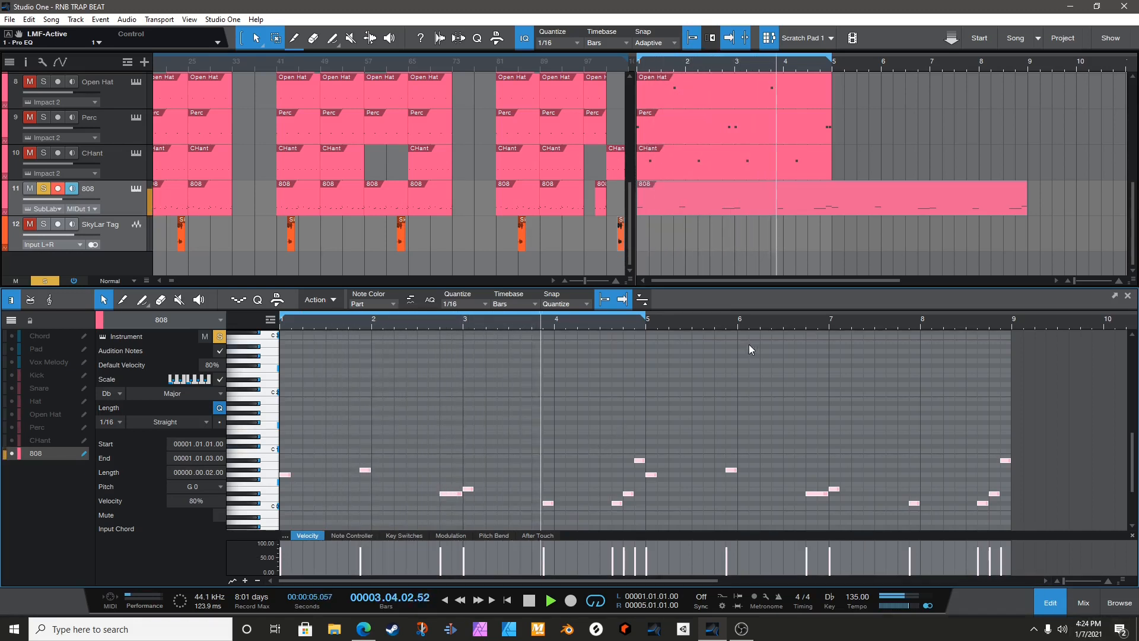
key(F2)
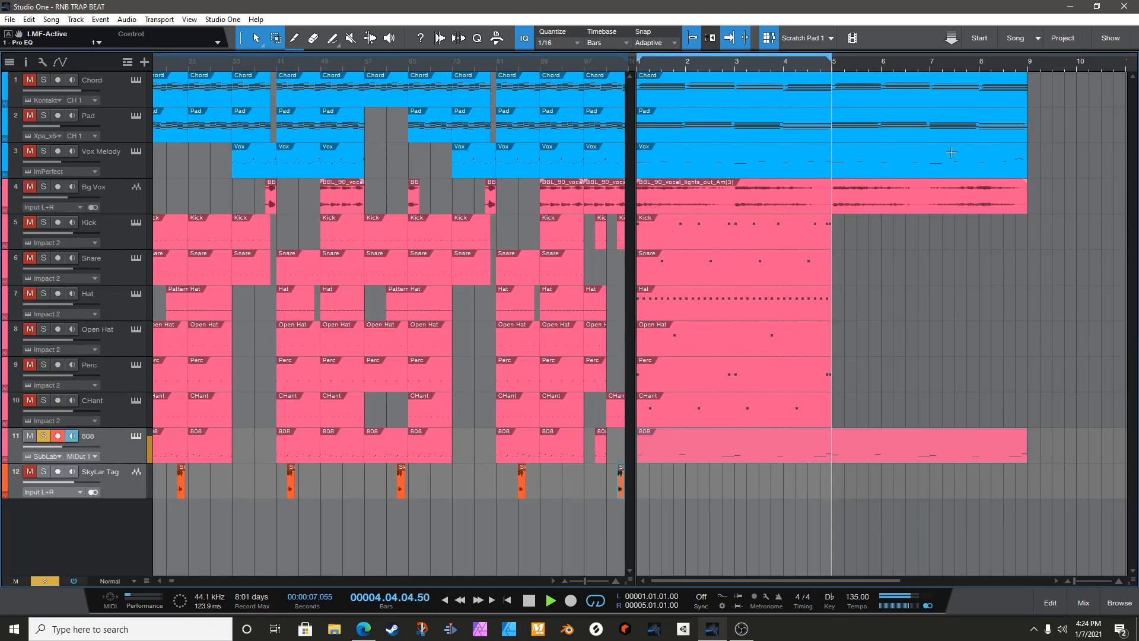
- Duplicate the scratch pad's Kick through CHant parts directly after the originals and extend the loop end to bar 9
drag(848, 233, 614, 419)
key(d)
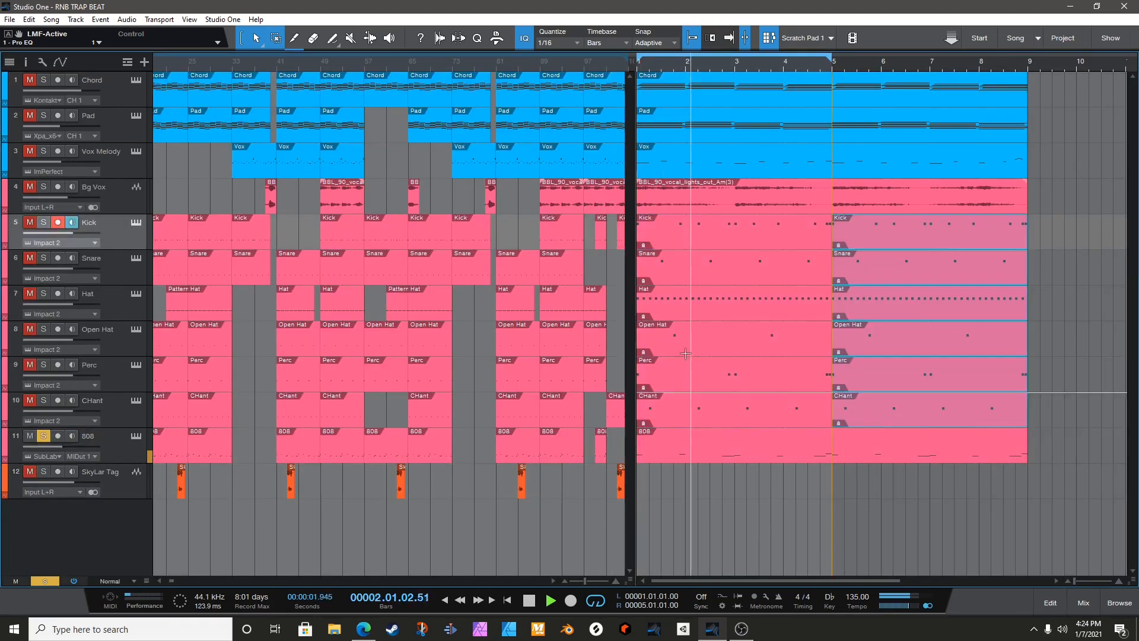
drag(831, 55, 1030, 77)
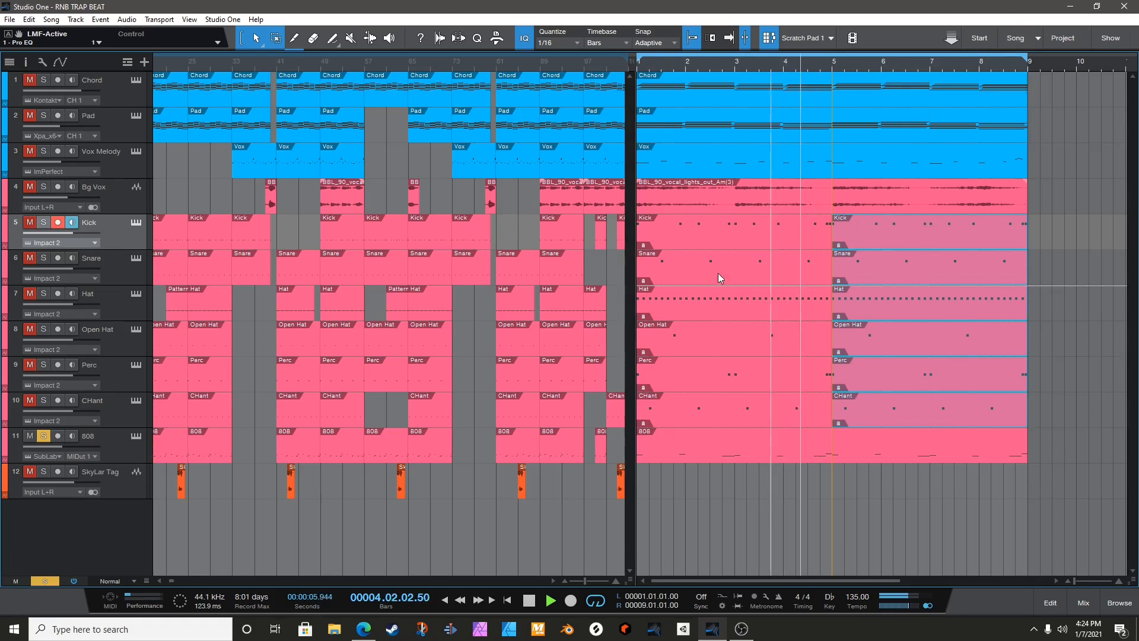
- Clear the 808 solo and listen to all layers of the scratch pad loop together beside the main arrangement
click(43, 435)
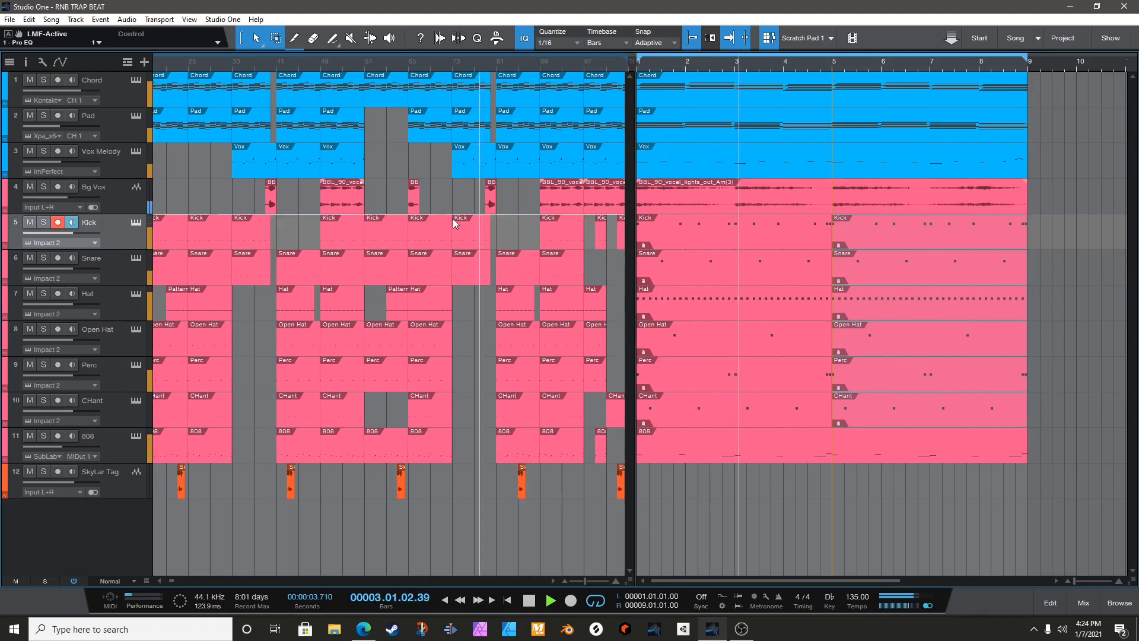
click(175, 579)
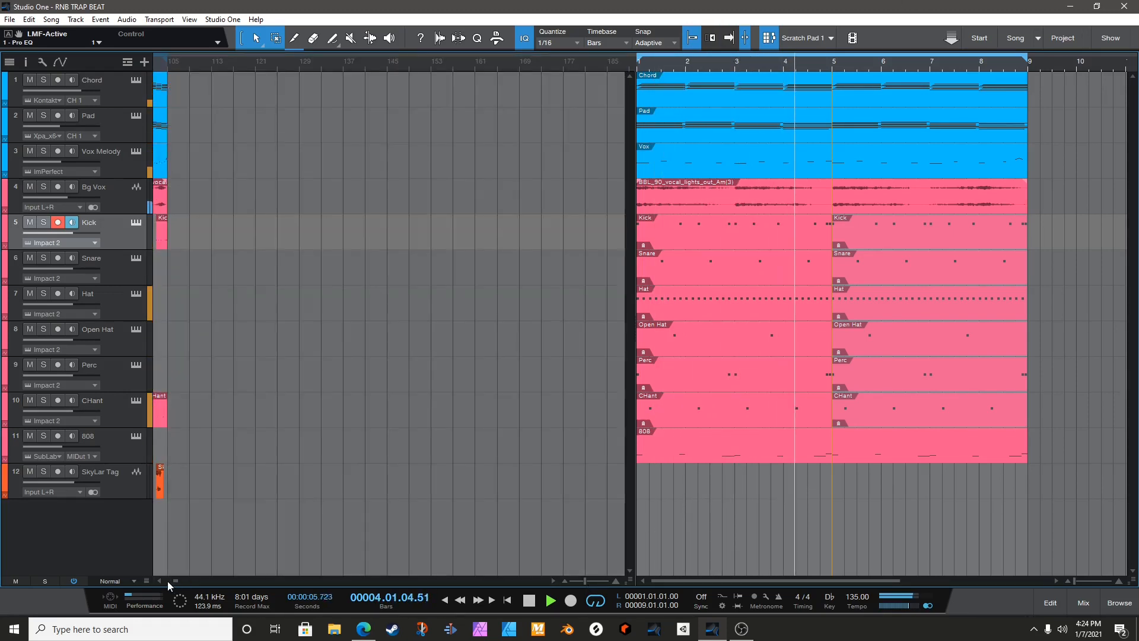
drag(174, 579, 156, 579)
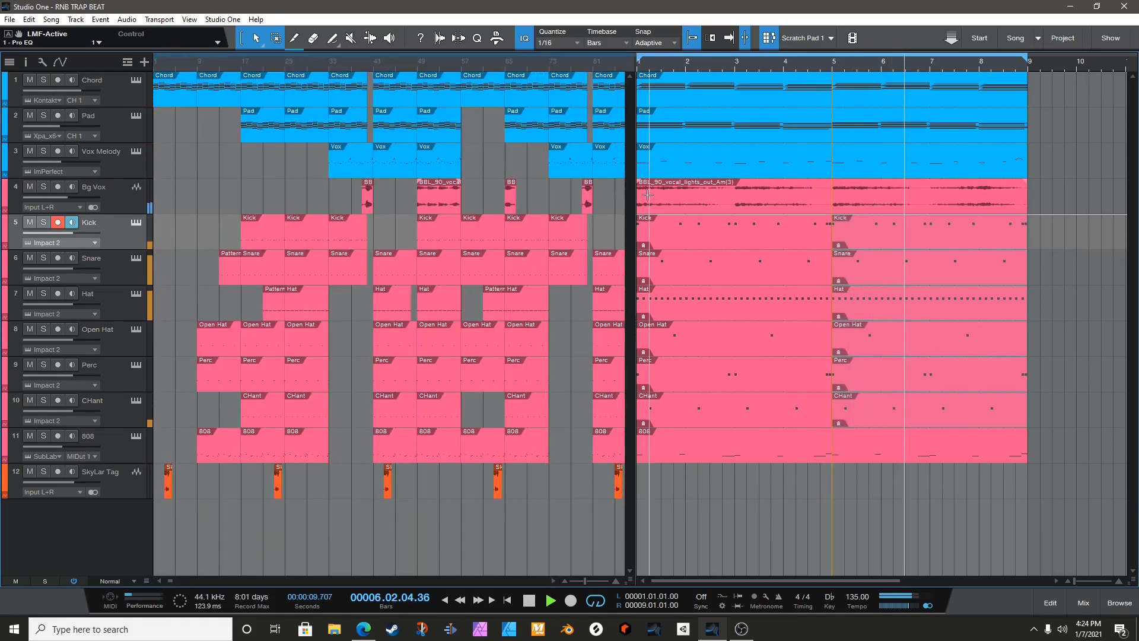
drag(638, 211, 634, 231)
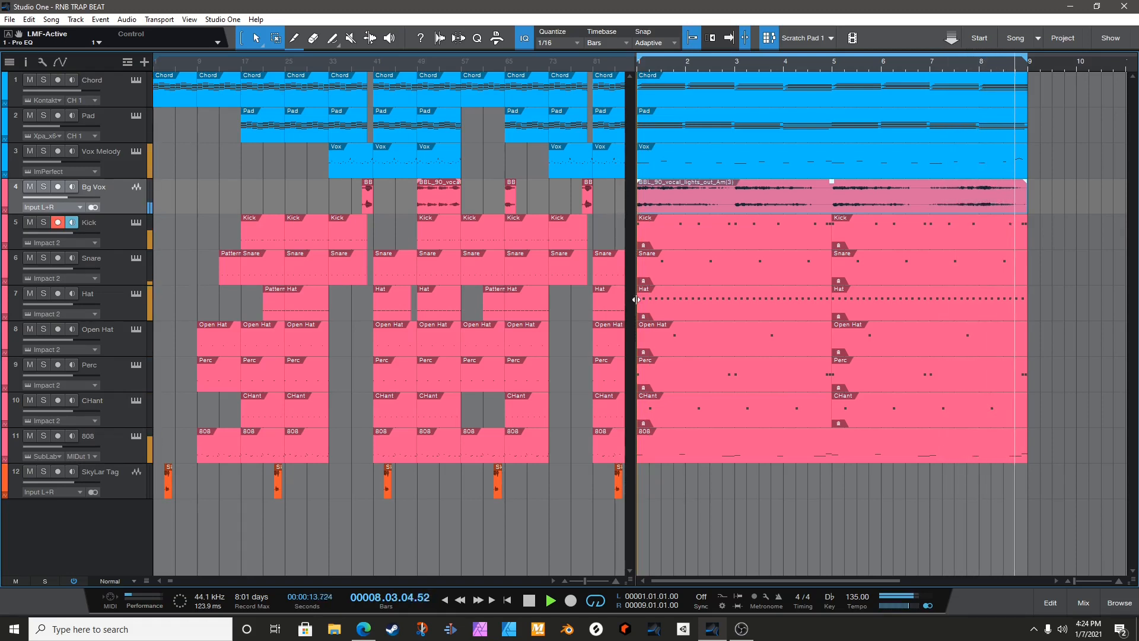
drag(632, 296, 640, 326)
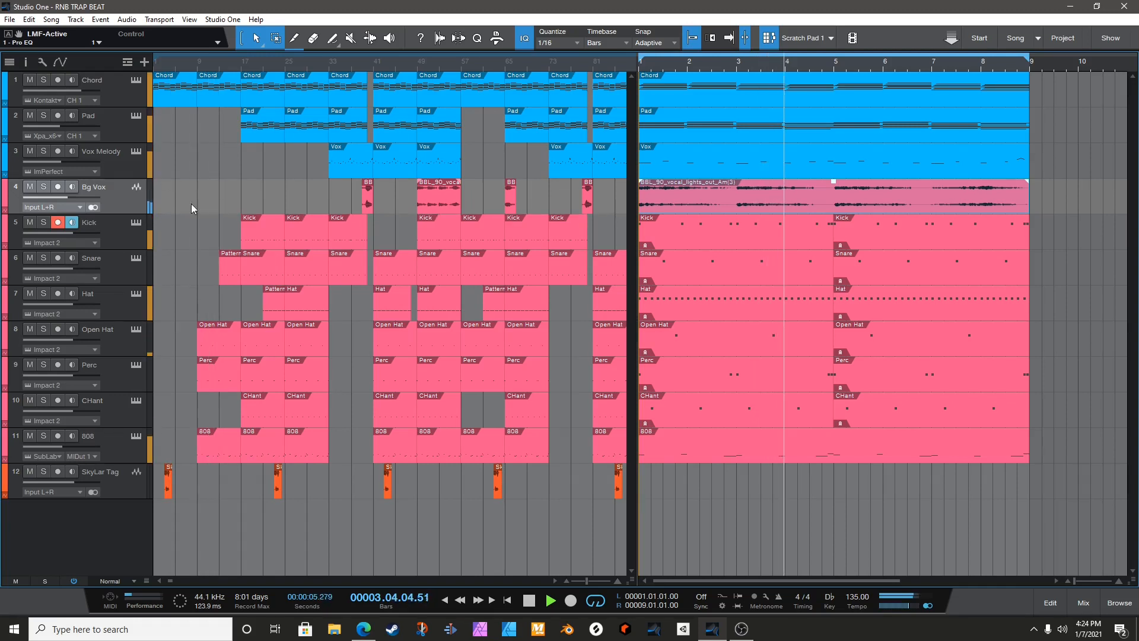
- View the scratch pad options for renaming, duplicating, adding and deleting pads
click(831, 38)
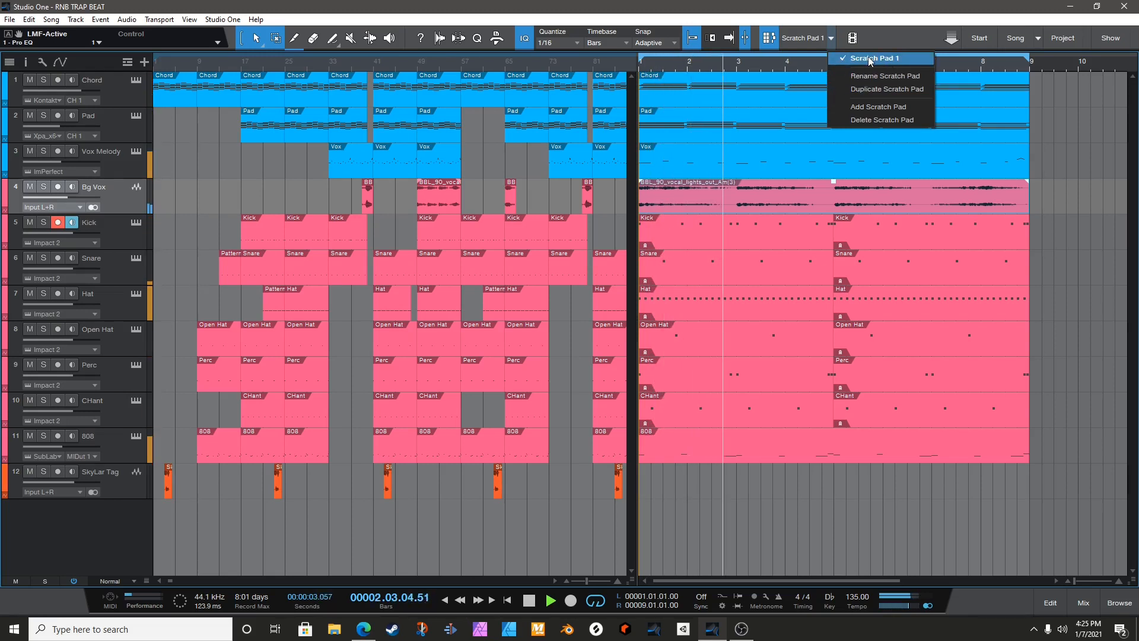
click(875, 525)
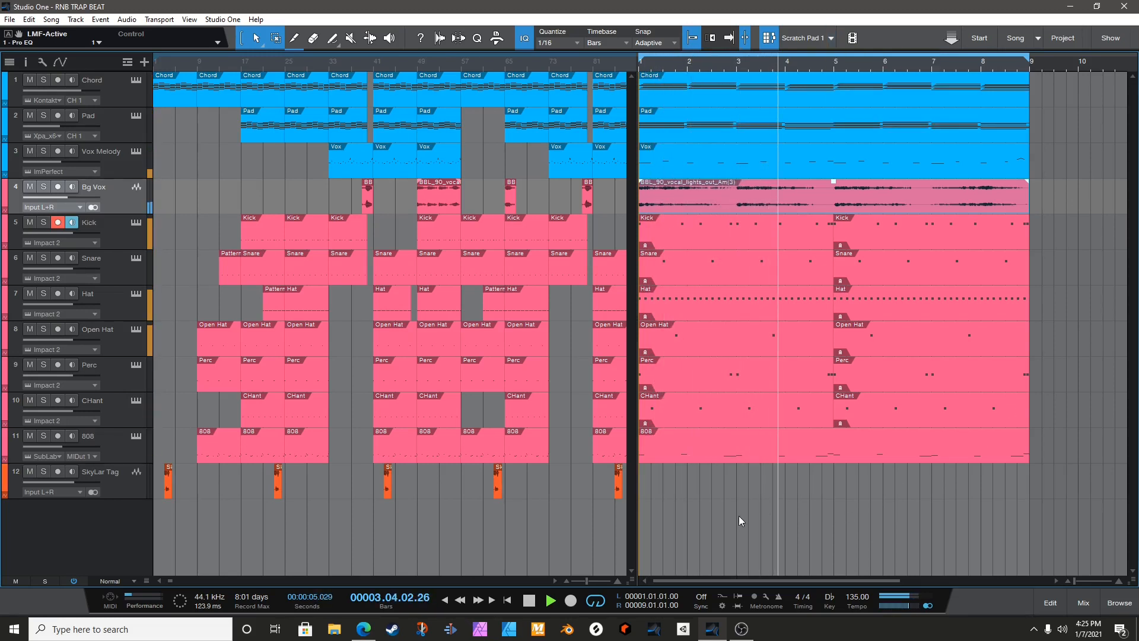
- Stop the scratch pad loop and play the main arrangement from its beginning
click(529, 600)
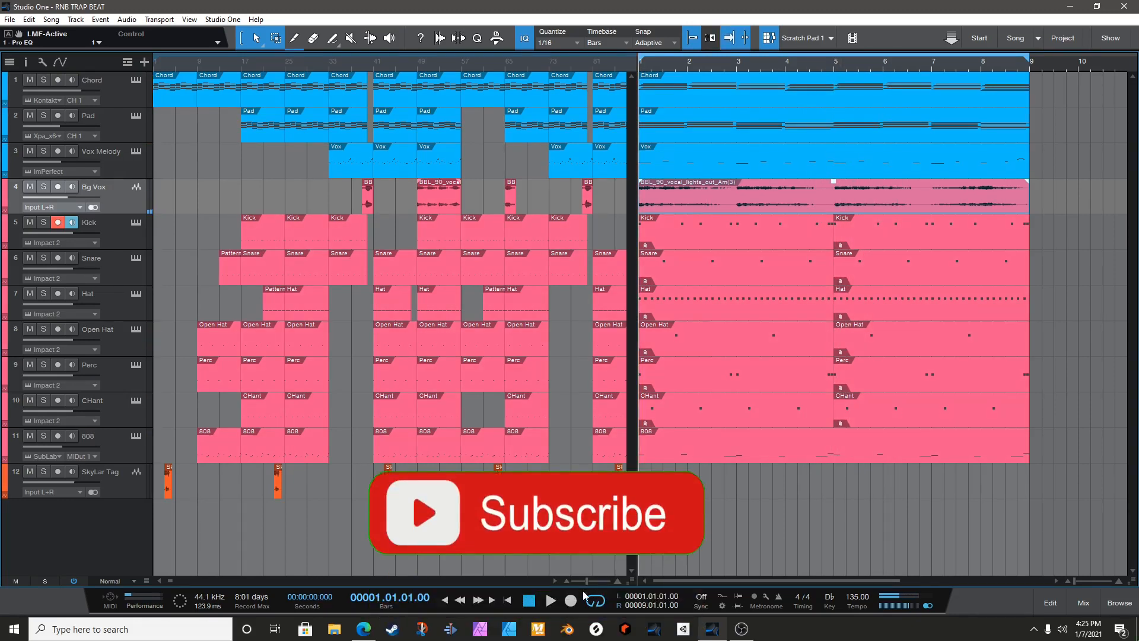
click(156, 65)
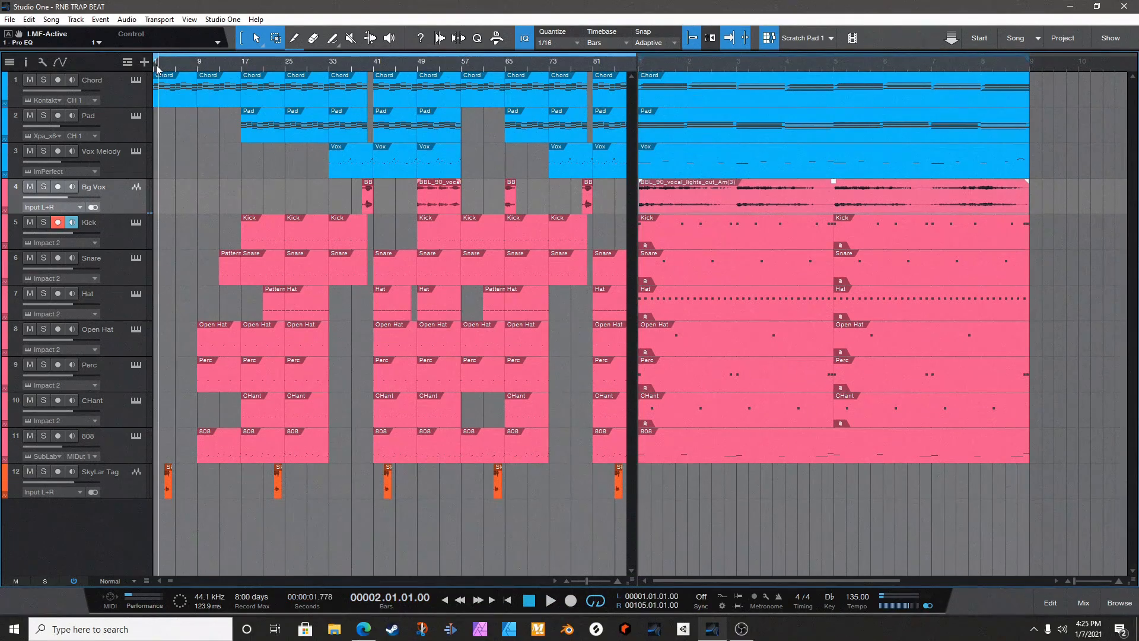
key(space)
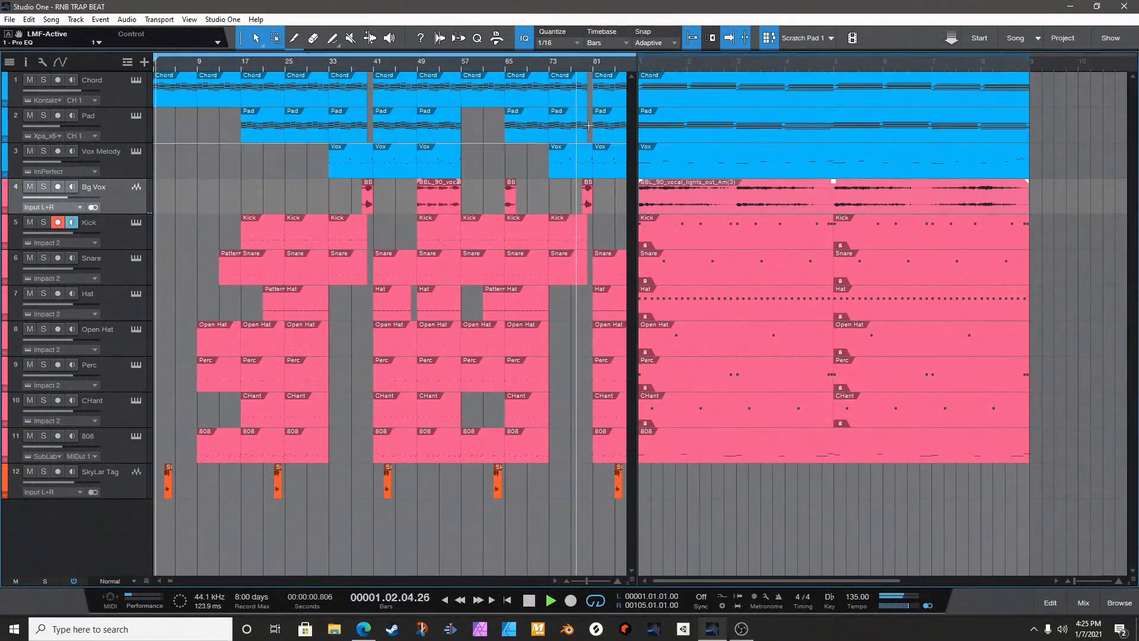
- Hide the scratch pad and fit the full song arrangement across the window
drag(634, 195, 809, 195)
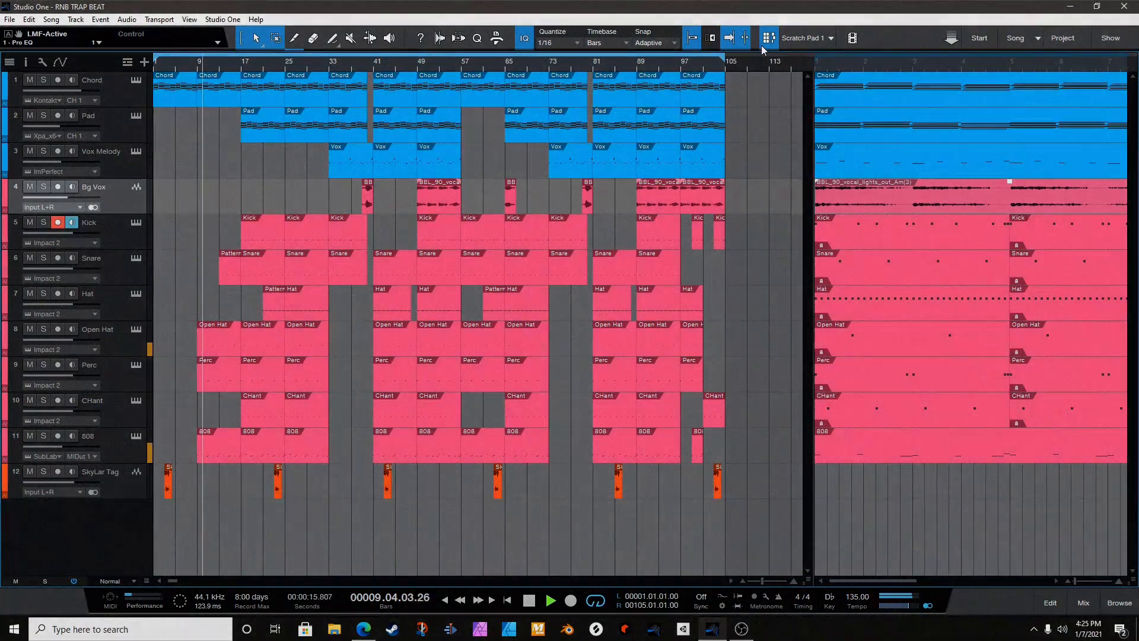
click(766, 40)
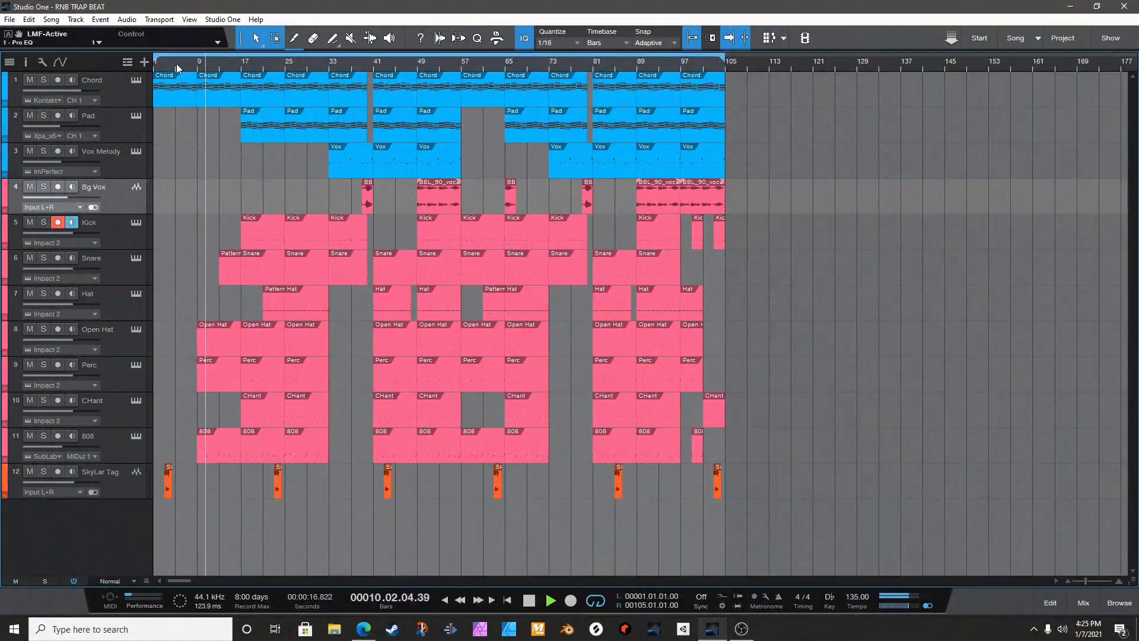
scroll(173, 62, up, 3)
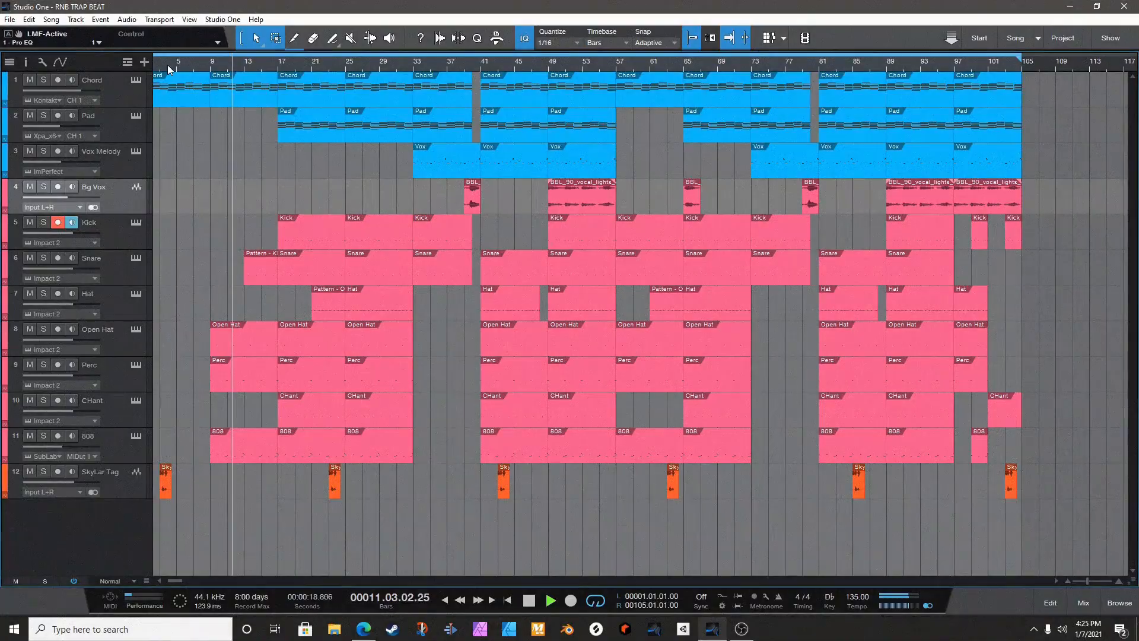